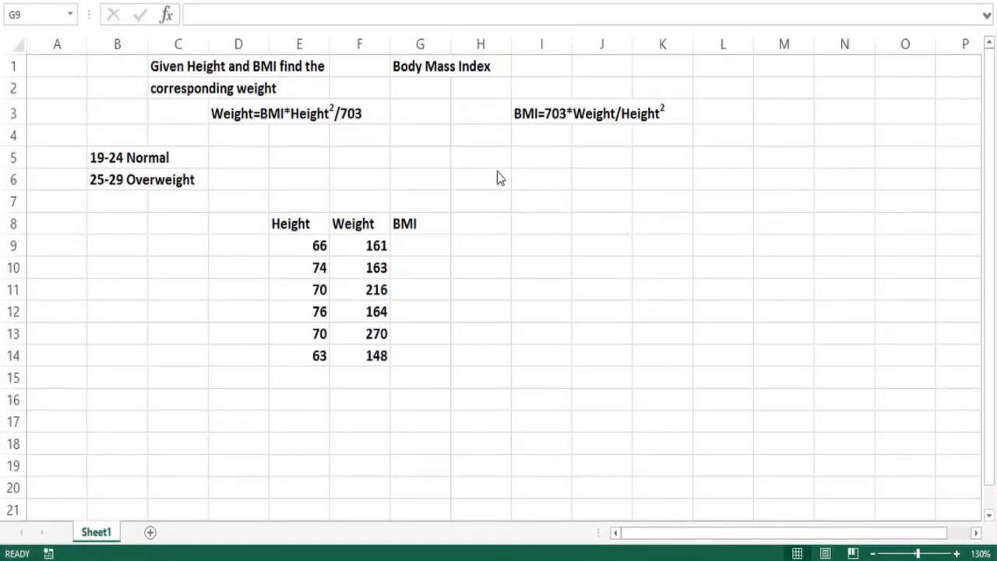
- Examine the BMI formula, the BMI category ranges, and the first height and weight entries in the table
left_click(496, 171)
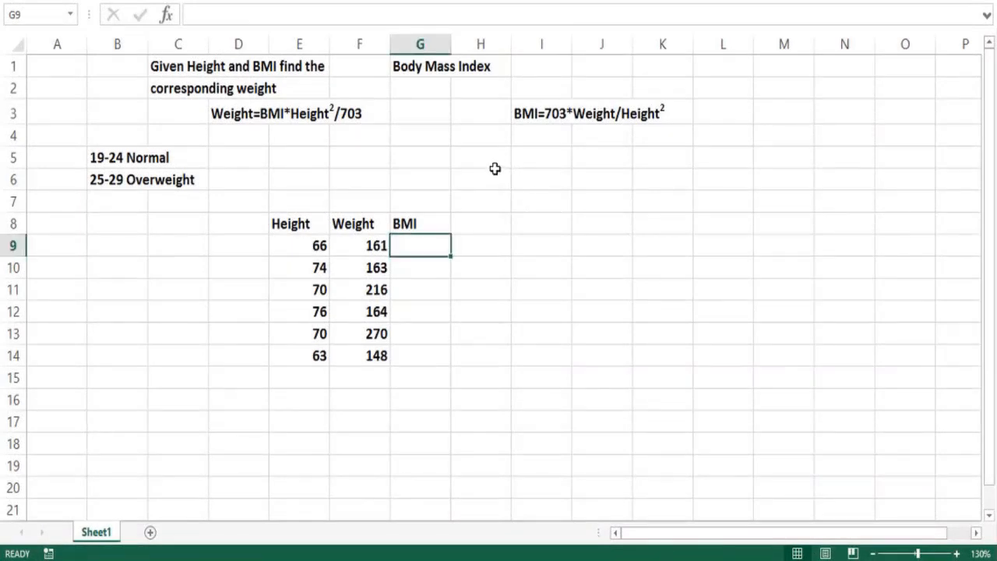
left_click(495, 170)
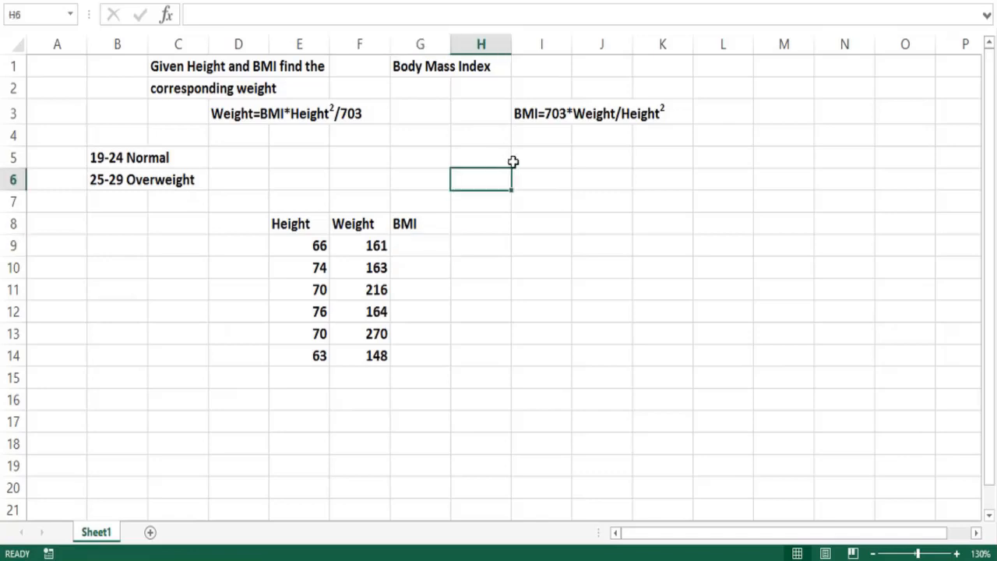
left_click(549, 139)
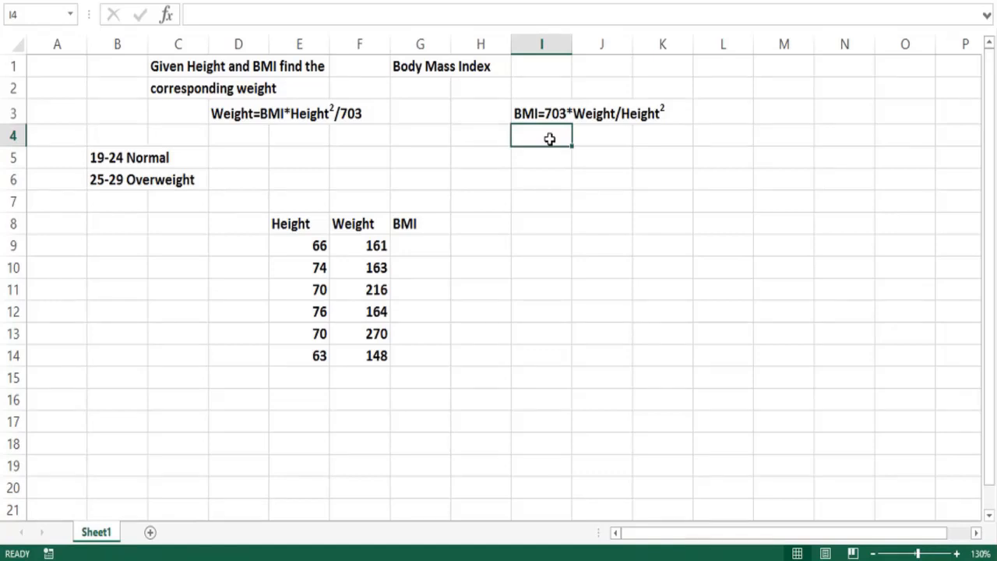
left_click(184, 162)
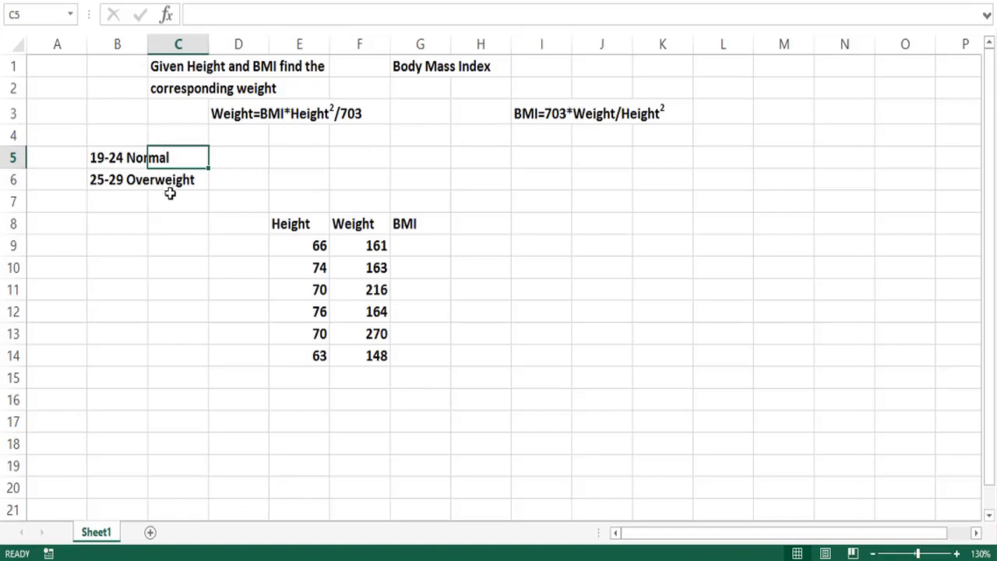
left_click(170, 196)
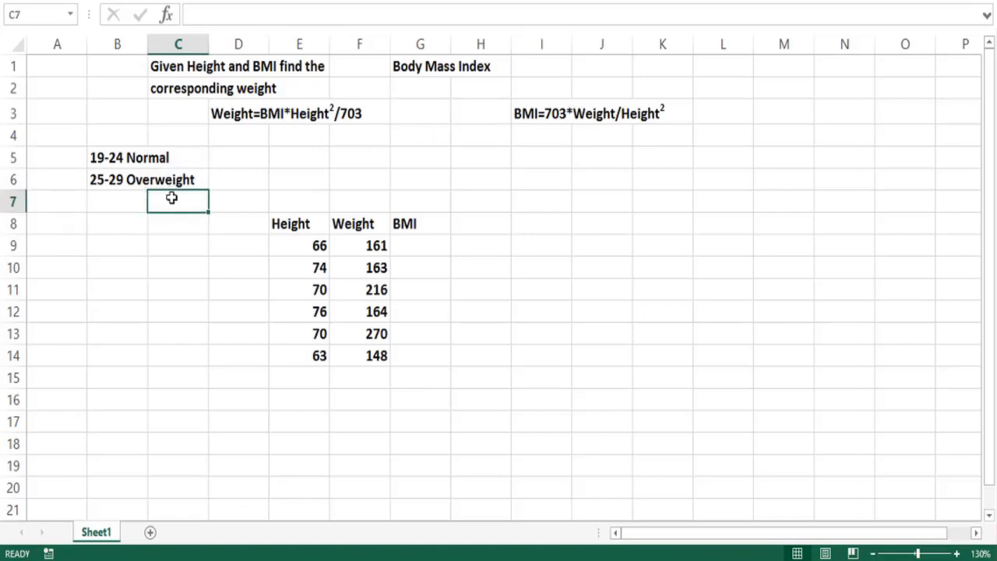
left_click(308, 244)
left_click(307, 263)
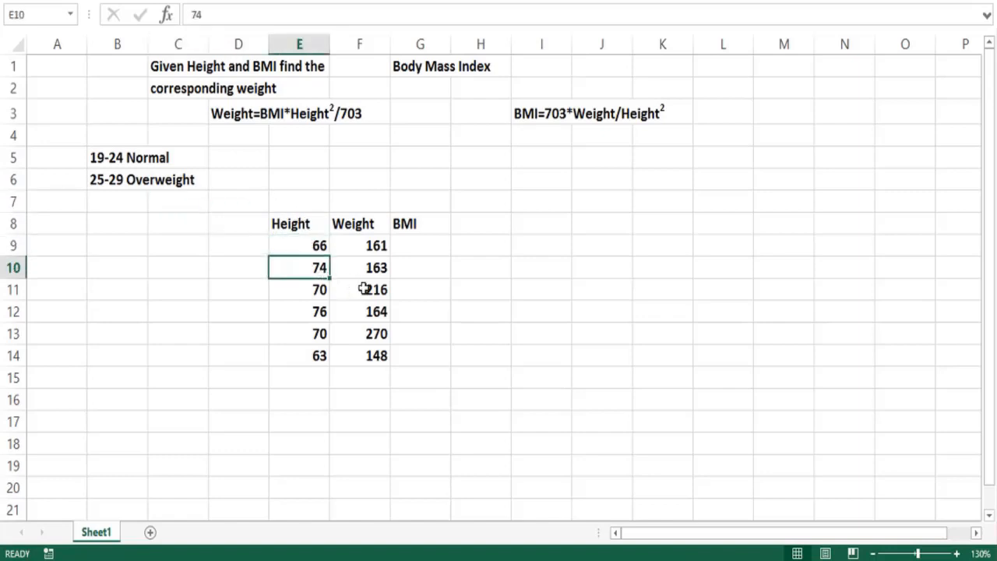
left_click(378, 248)
- Calculate the BMI in G9 with the formula =703*F9/E9^2 and fill it down through G14
left_click(422, 249)
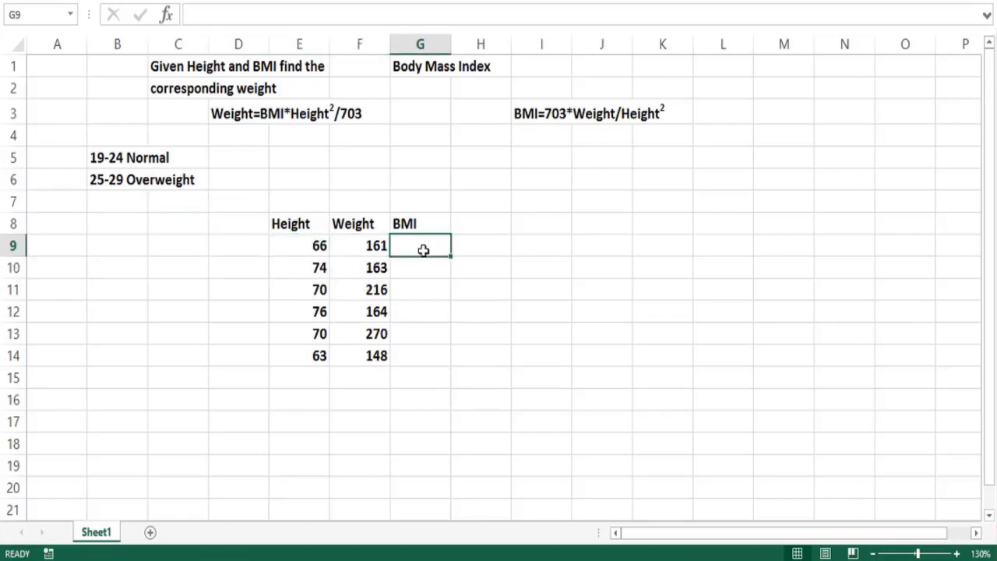
type("=703")
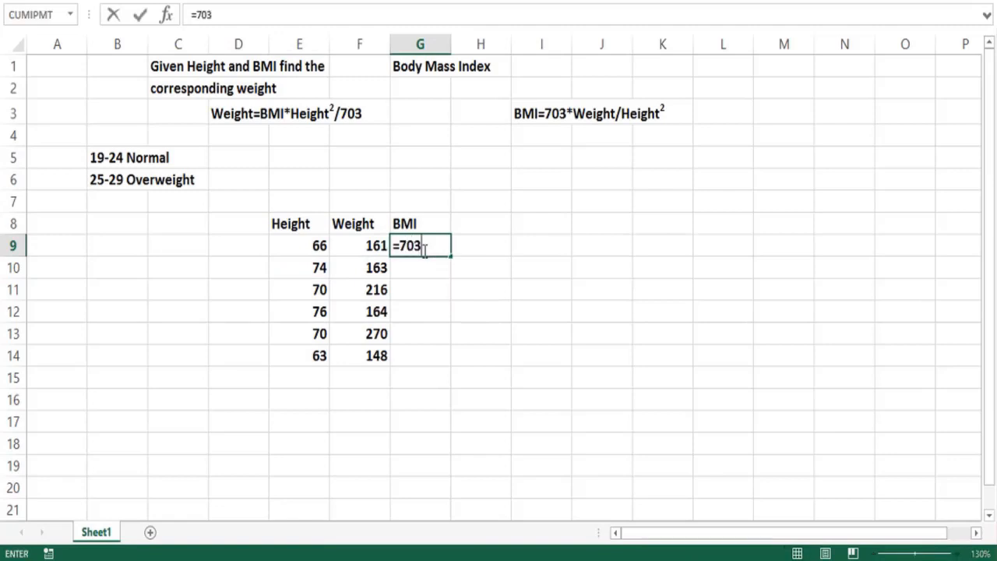
type("*")
left_click(350, 246)
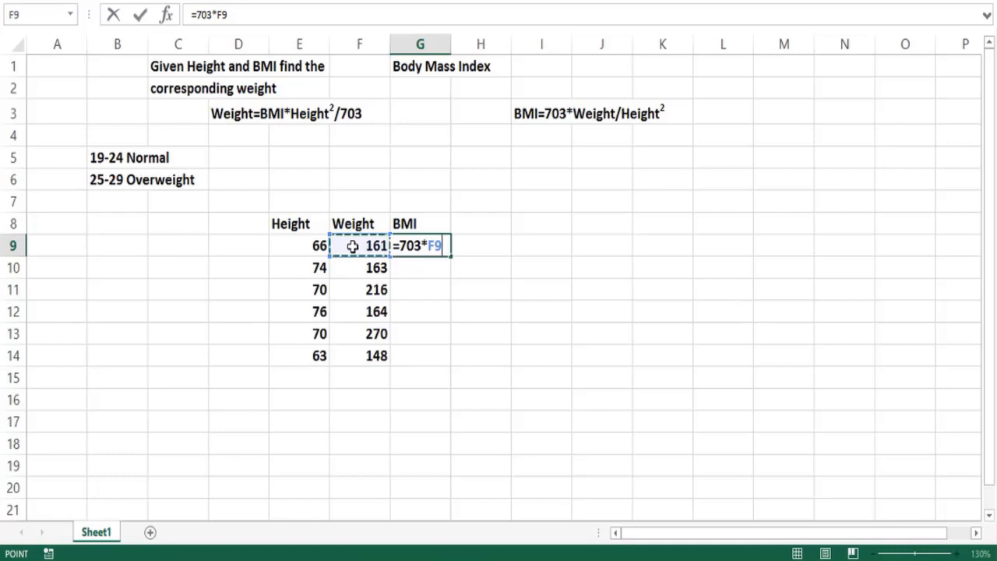
type("/")
left_click(305, 244)
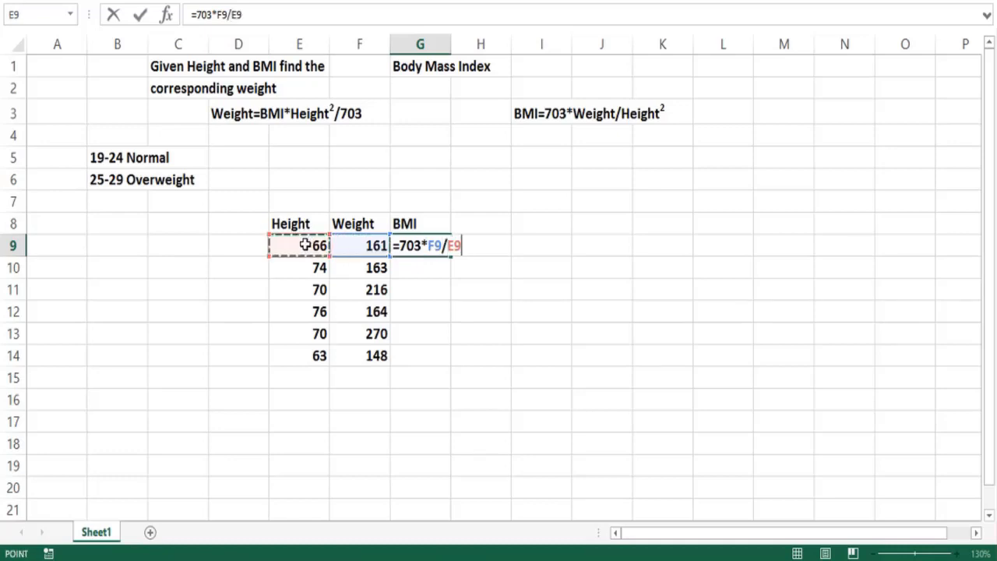
type("^")
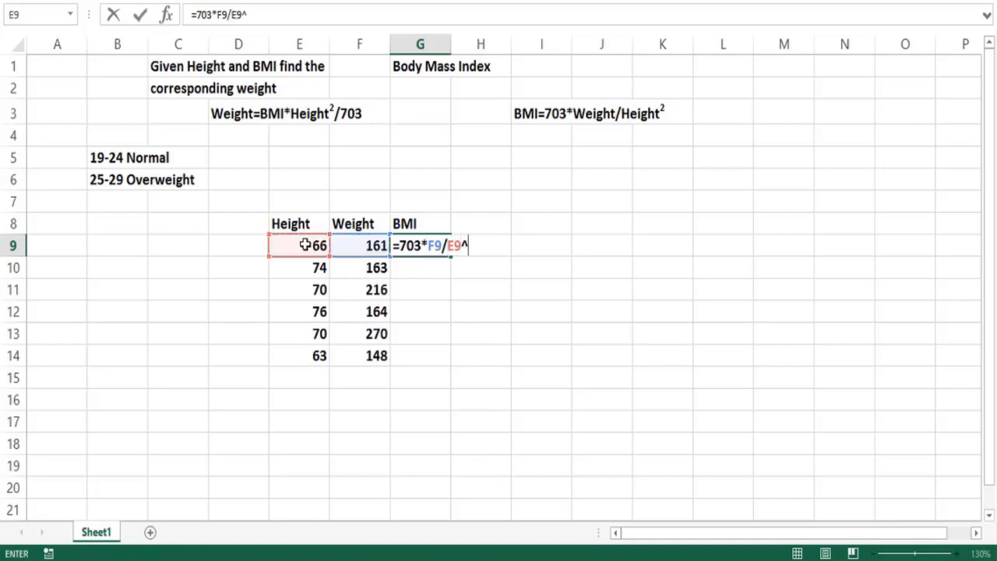
type("2")
key("Return")
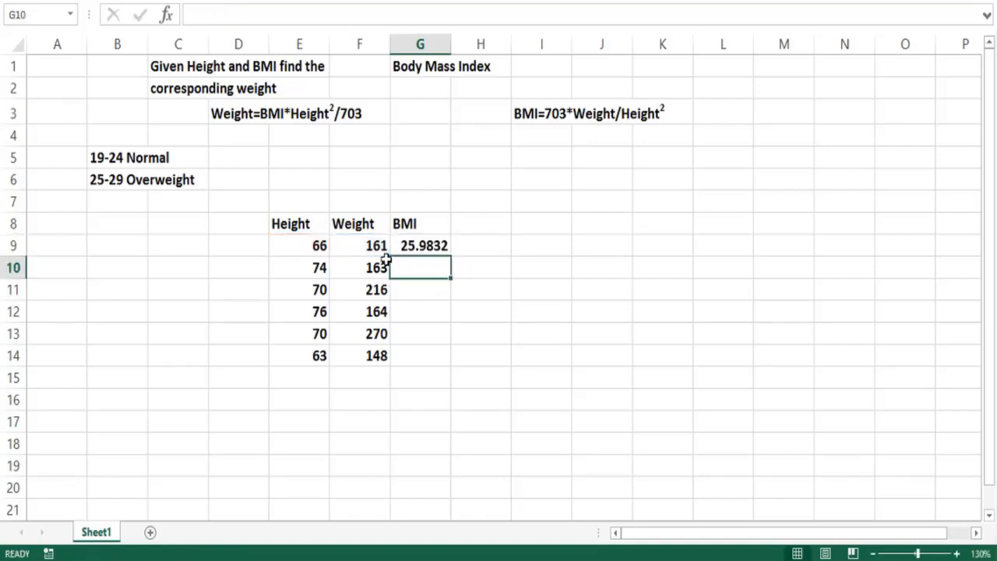
left_click(429, 246)
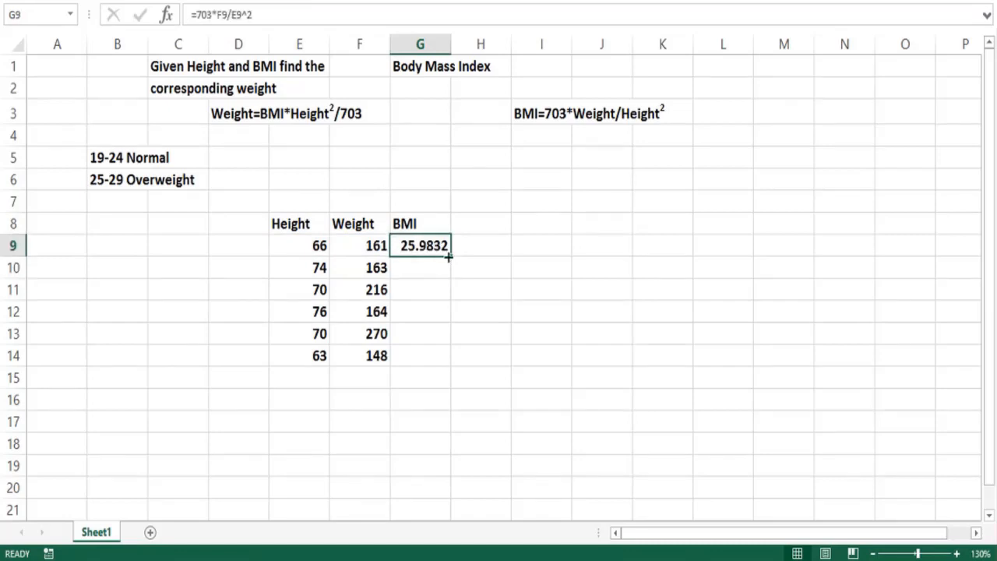
left_click_drag(448, 257, 426, 361)
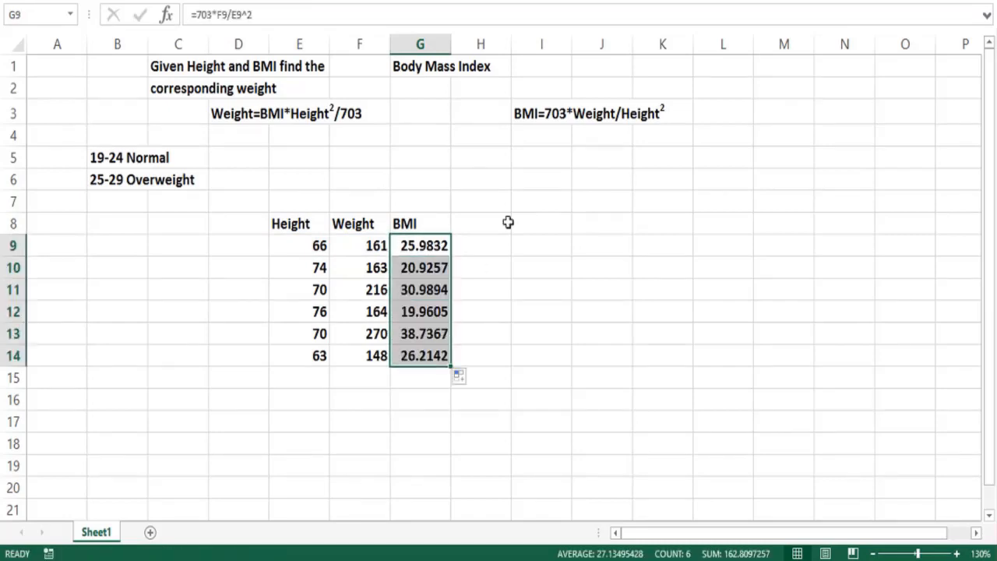
- Display the formula of G9 as text in H9 using the FORMULATEXT function
left_click(485, 249)
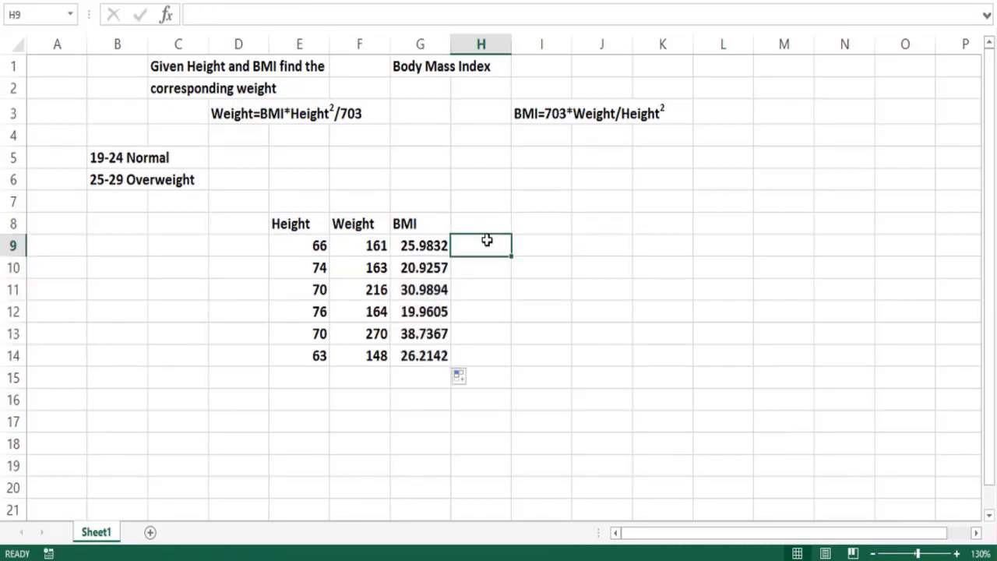
type("=form")
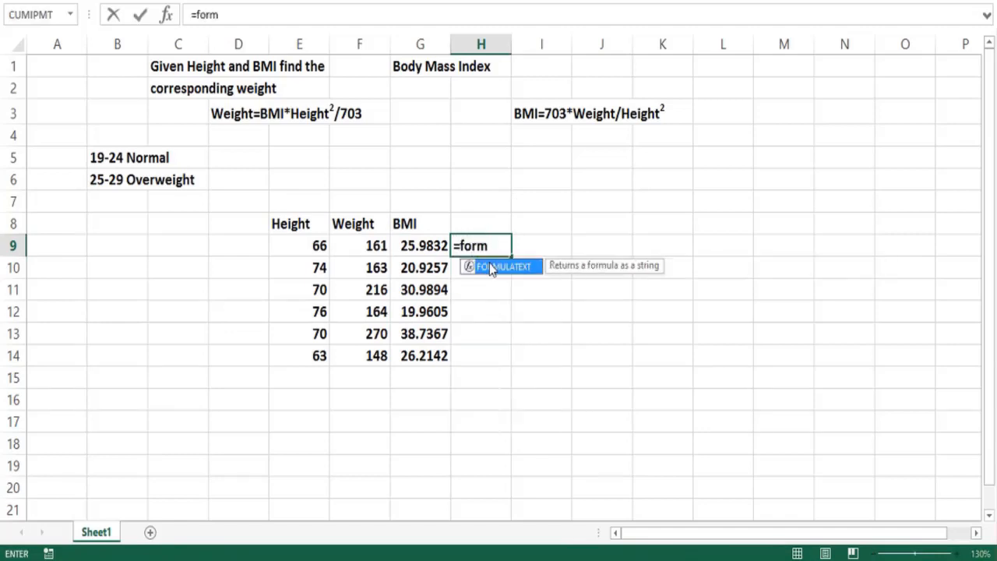
double_click(491, 267)
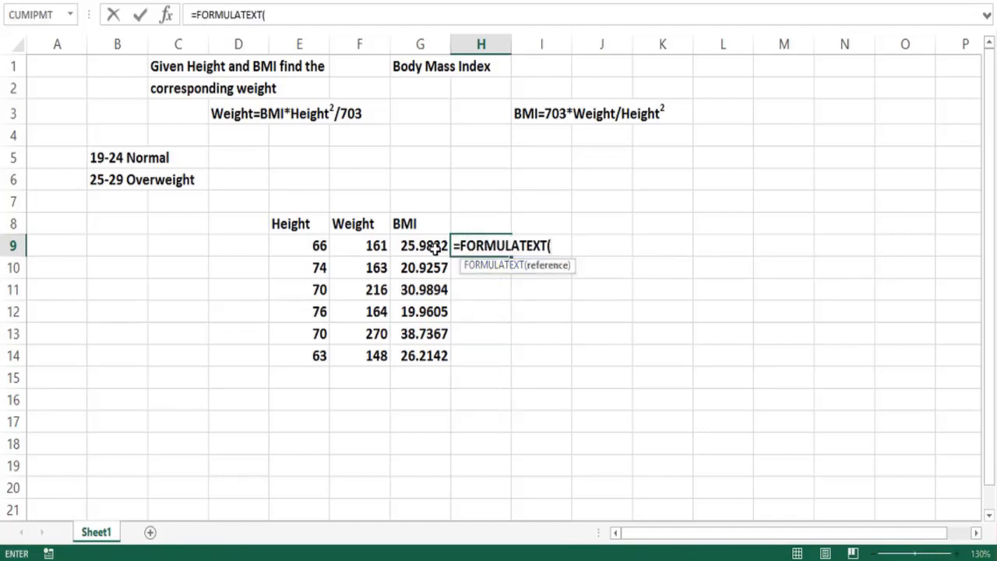
left_click(434, 247)
key("Return")
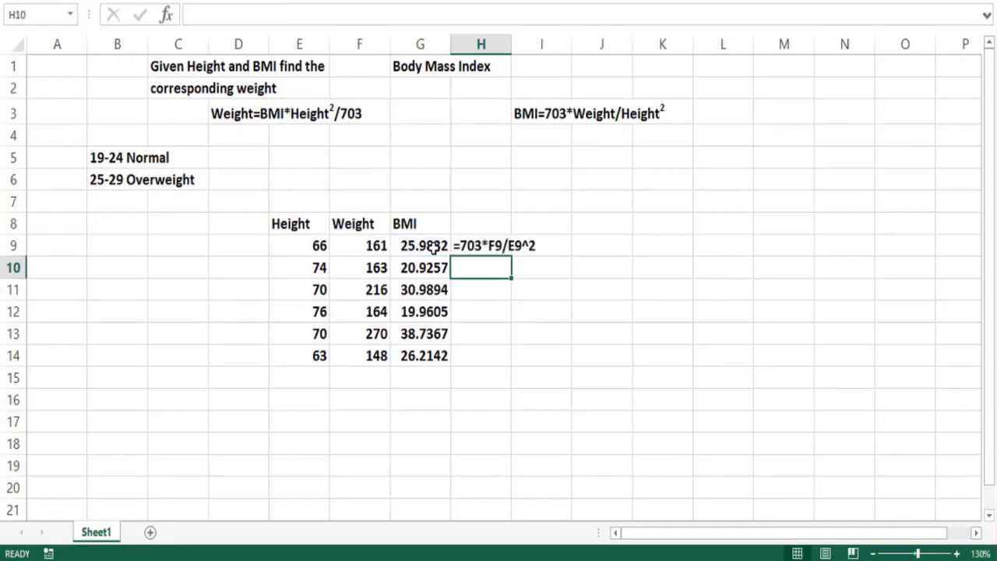
- Add parentheses around the squared height in G9 so the formula reads =703*F9/(E9^2)
left_click(435, 246)
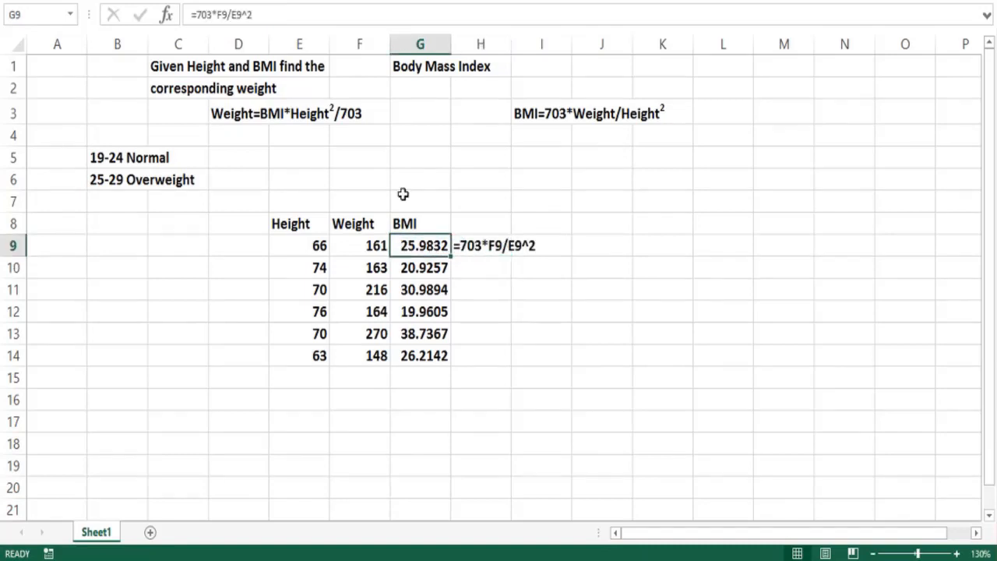
left_click(231, 14)
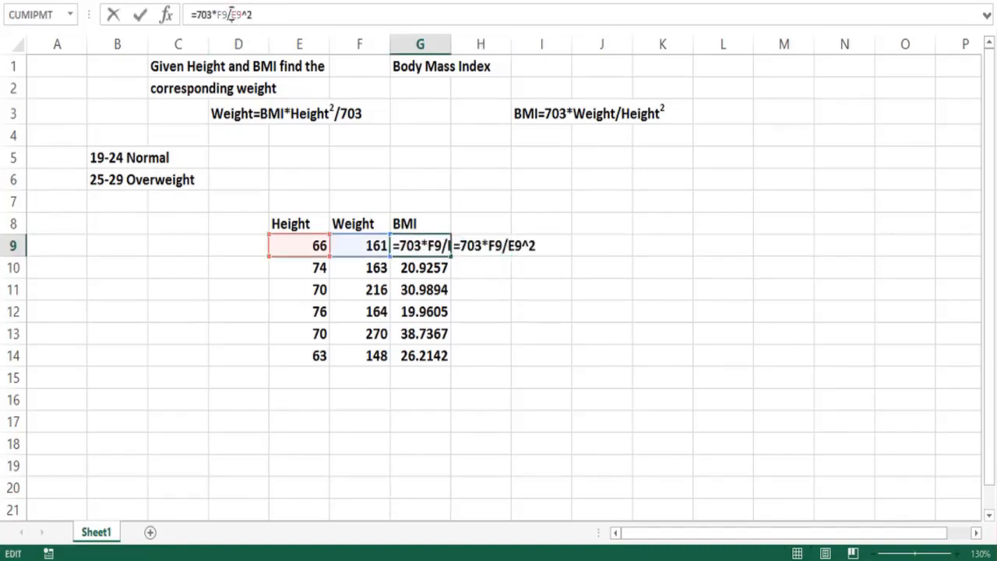
type("(")
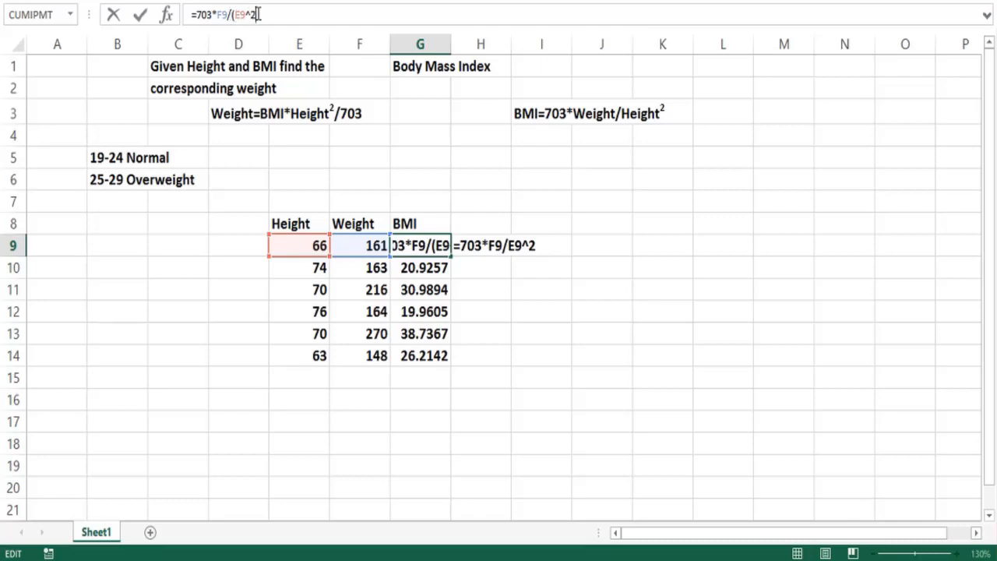
left_click(257, 14)
type(")")
key("Return")
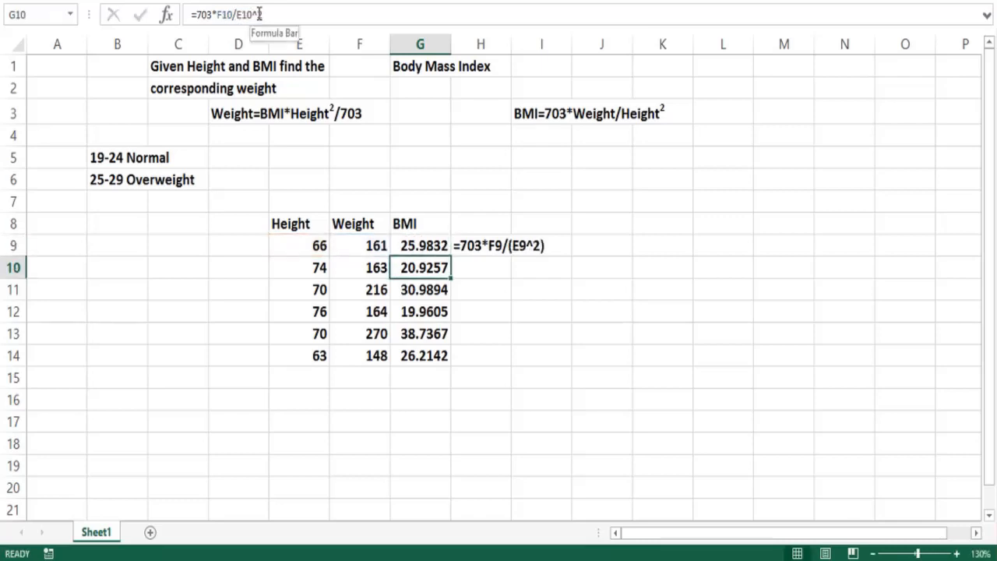
- Fill the revised BMI formula in G9 and the formula text in H9 down through row 14
left_click(430, 245)
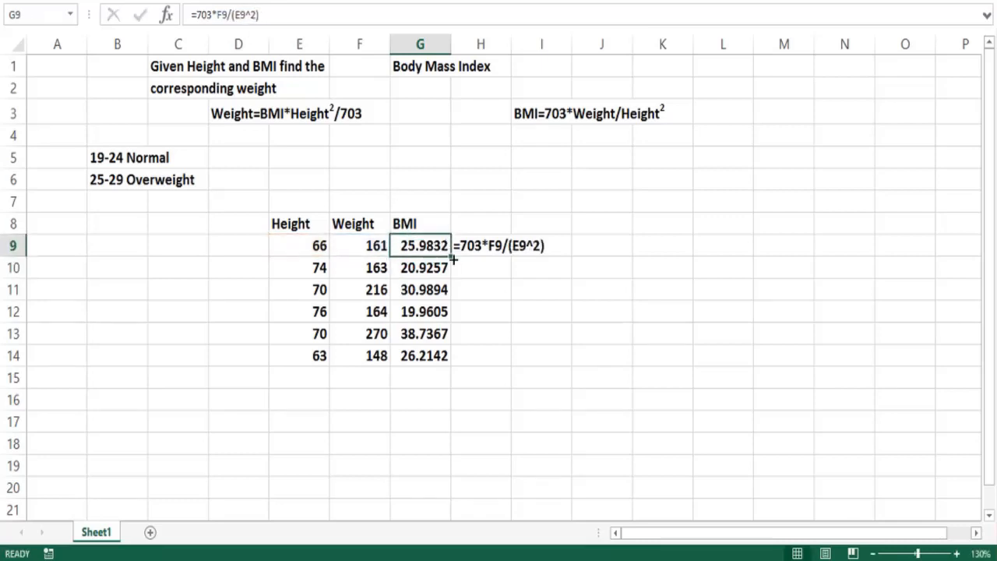
left_click_drag(451, 259, 446, 364)
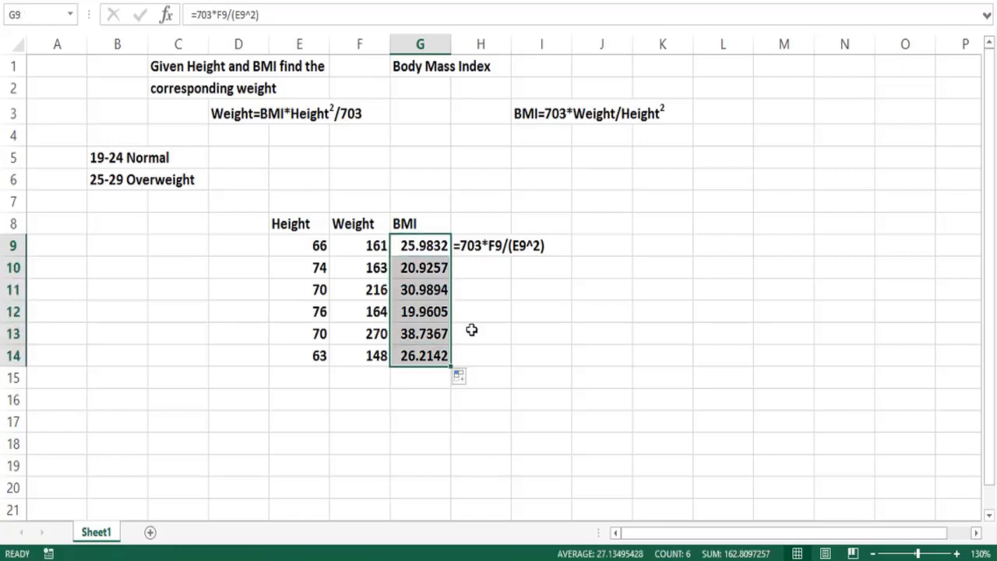
left_click(504, 247)
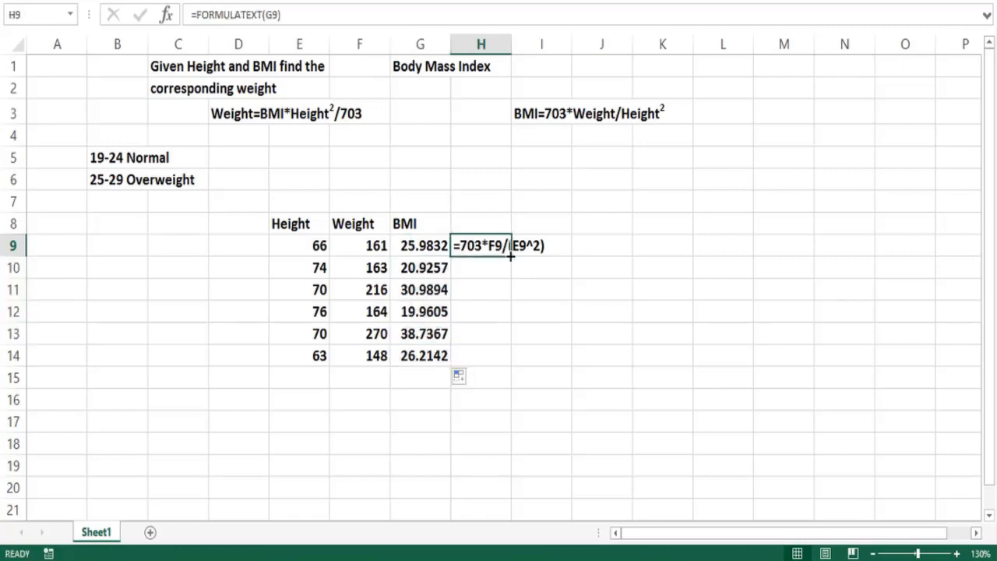
left_click_drag(510, 256, 498, 366)
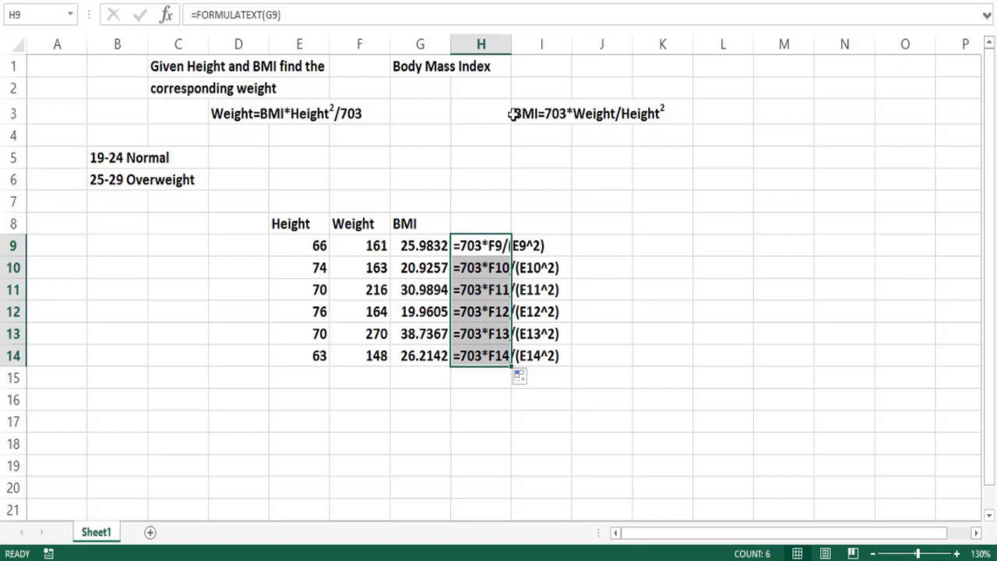
- Enter the heading Height in D17 for a new table below the BMI data
left_click(232, 418)
key("Down")
key("Down")
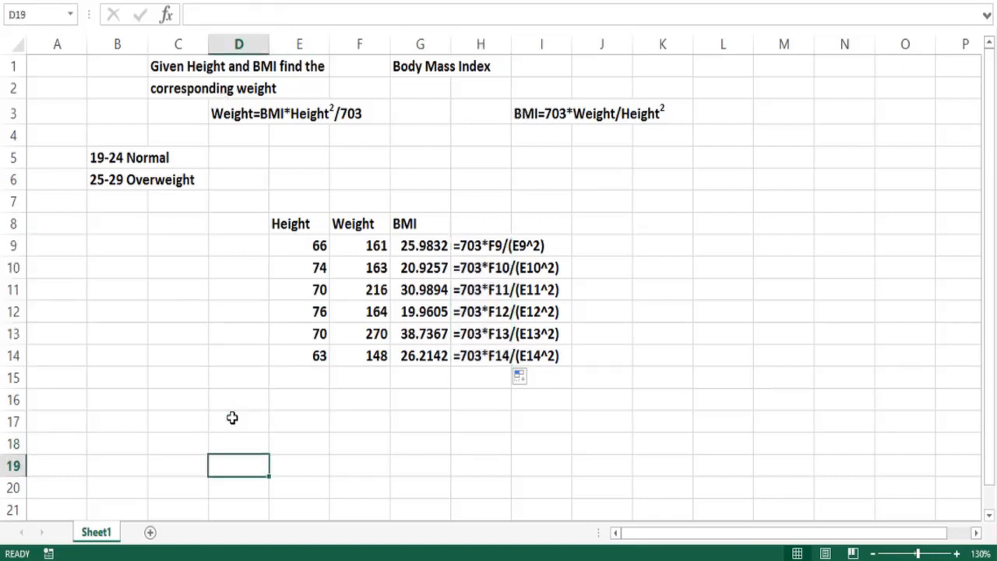
key("Up")
key("Up")
type("Height")
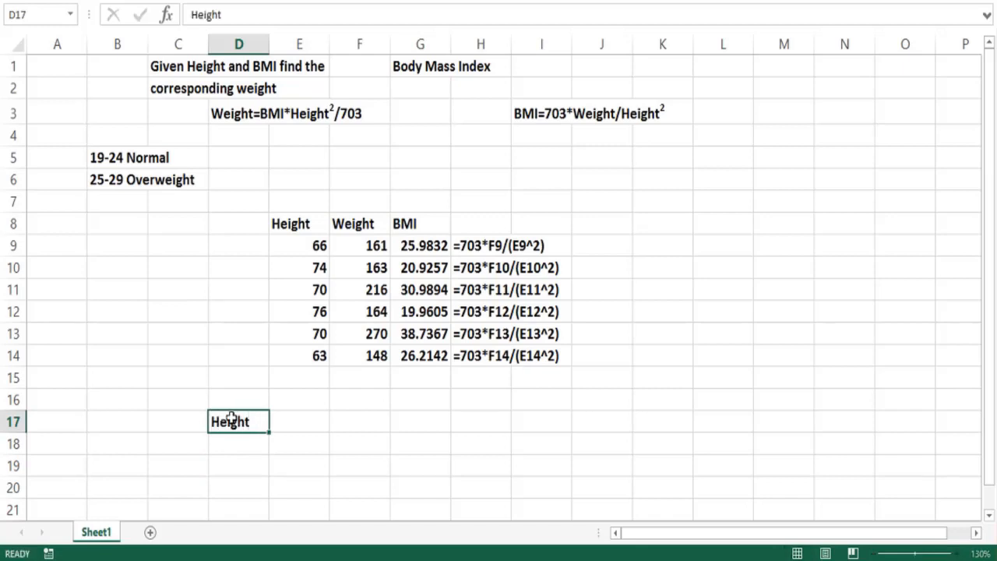
key("Return")
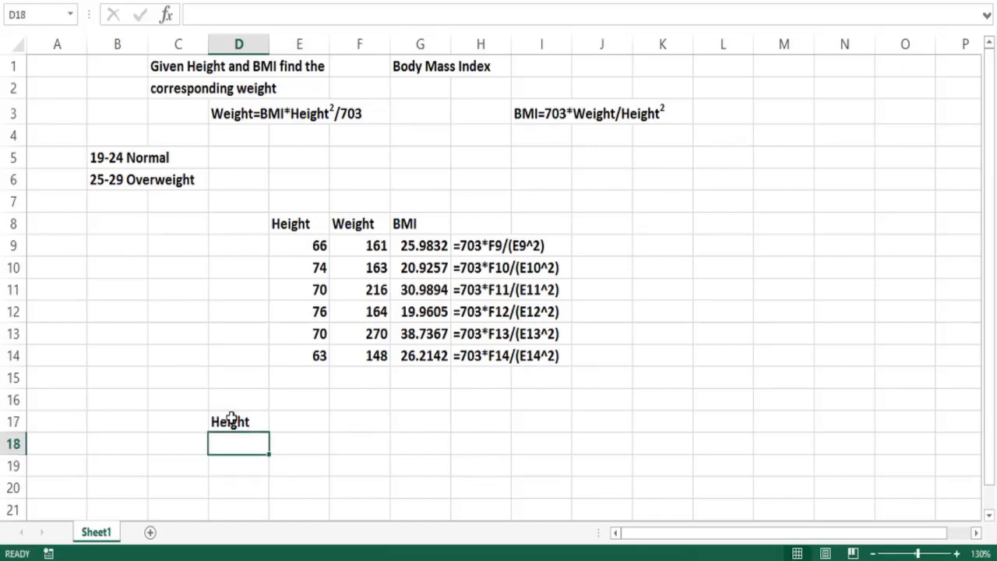
- Enter the heights 58 and 59 in D18 and D19 and extend the series down column D
type("58")
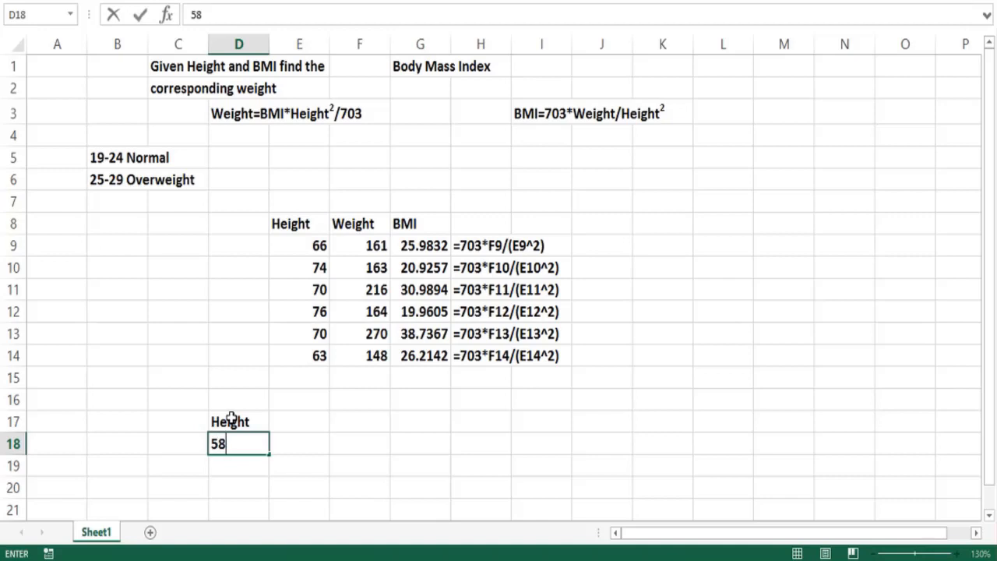
key("Return")
type("59")
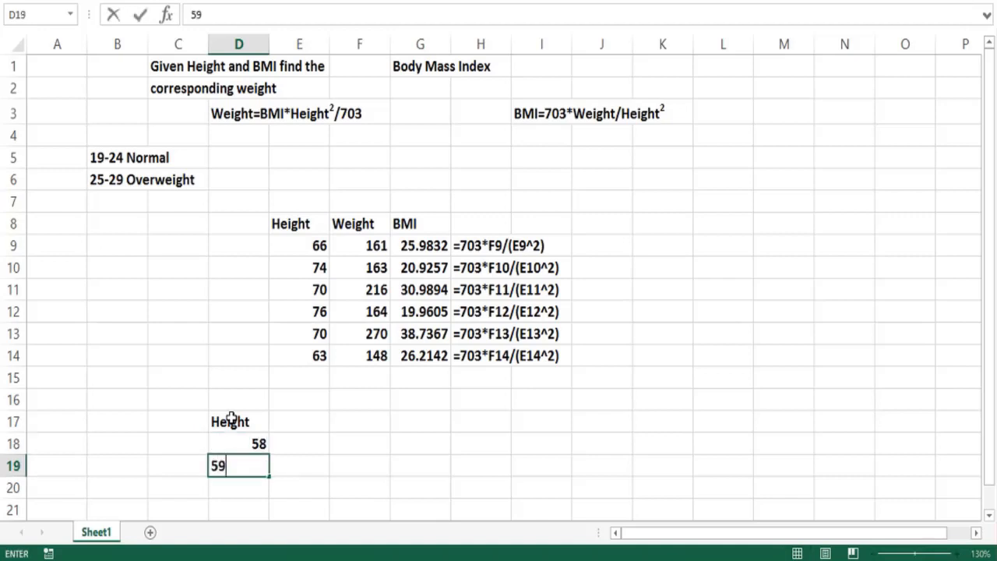
key("Return")
left_click_drag(237, 434, 254, 497)
scroll(255, 497, "up", 4)
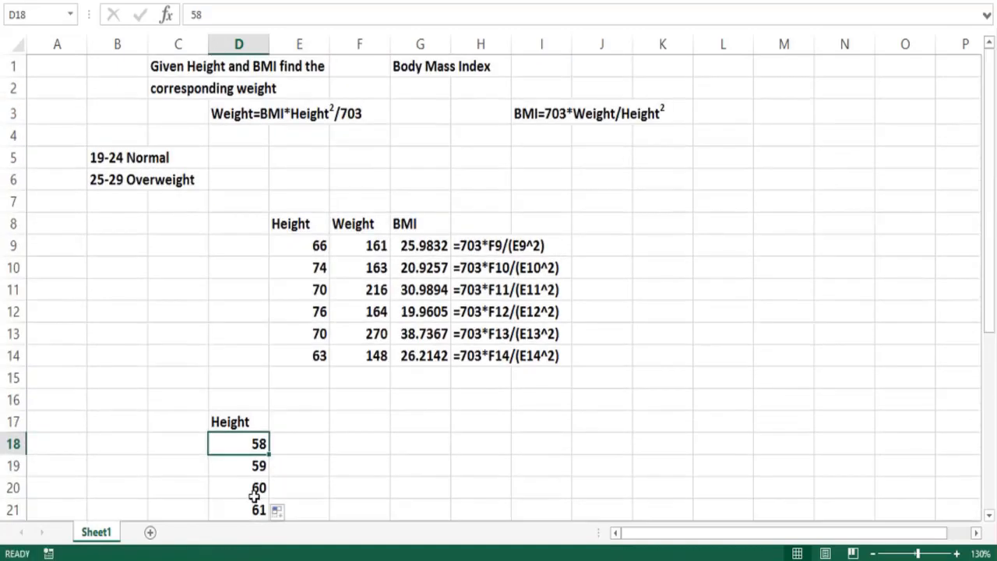
- Enter the heading BMI in E16, one row above and one column beside the Height heading
key("Up")
key("Right")
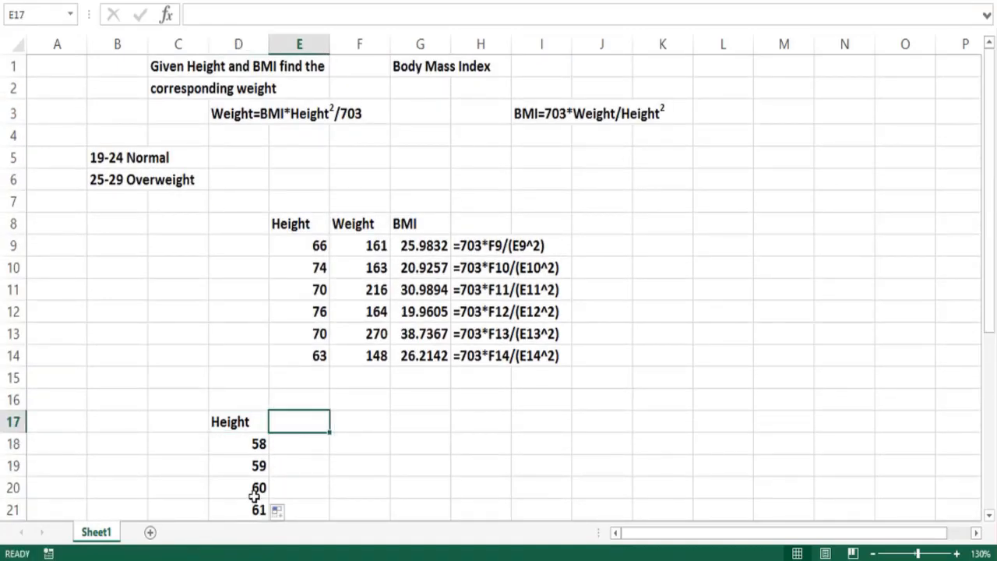
key("Up")
type("BM")
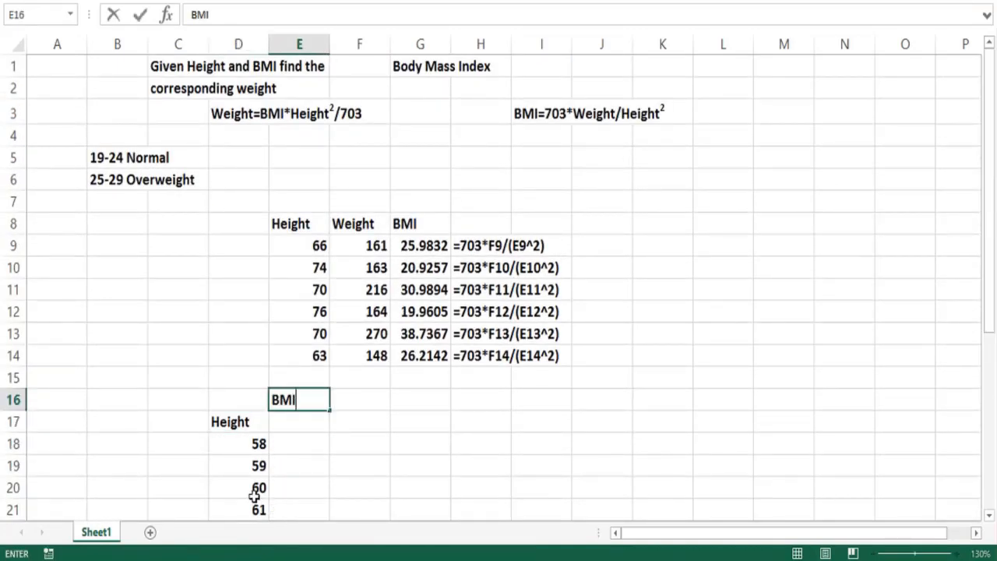
key("Return")
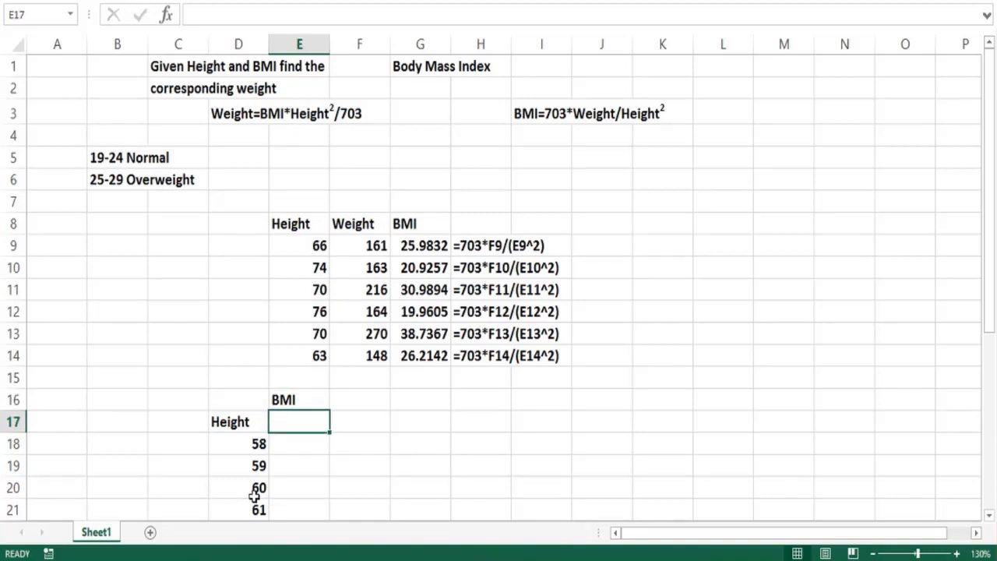
- Enter the BMI values 19 and 20 in E17 and F17 and extend the series across row 17 to Q17
type("19")
key("Tab")
type("2")
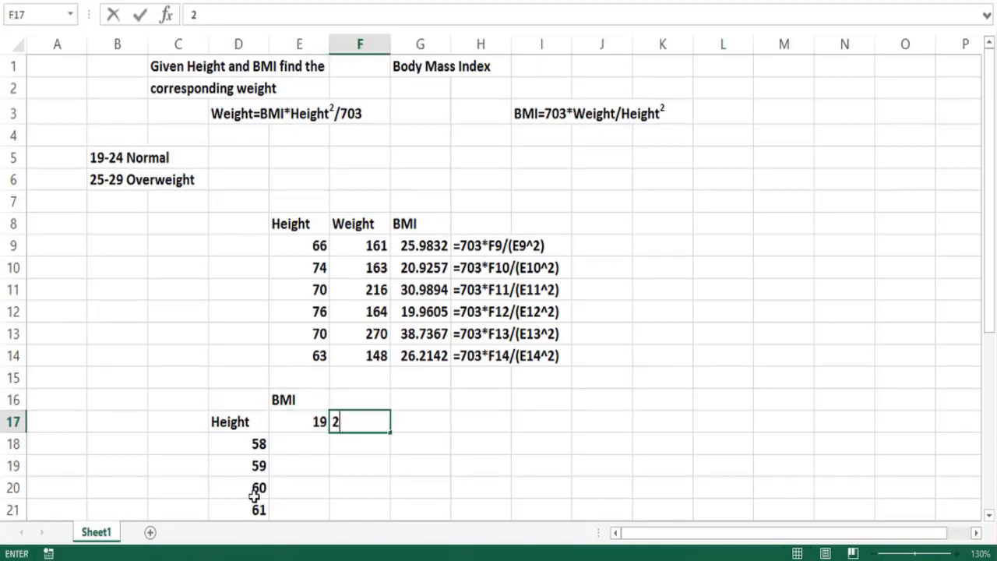
type("0")
key("Return")
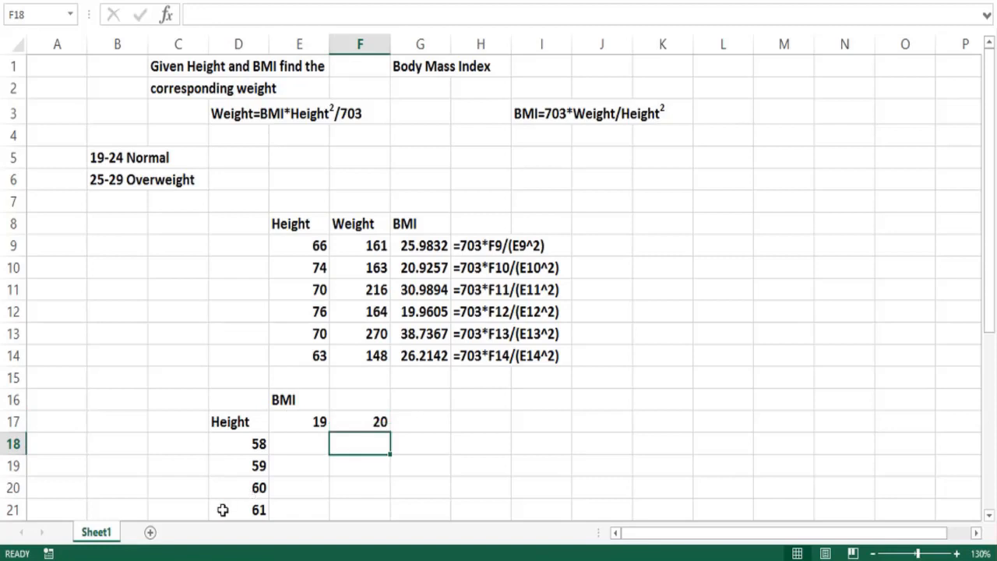
left_click_drag(313, 423, 877, 441)
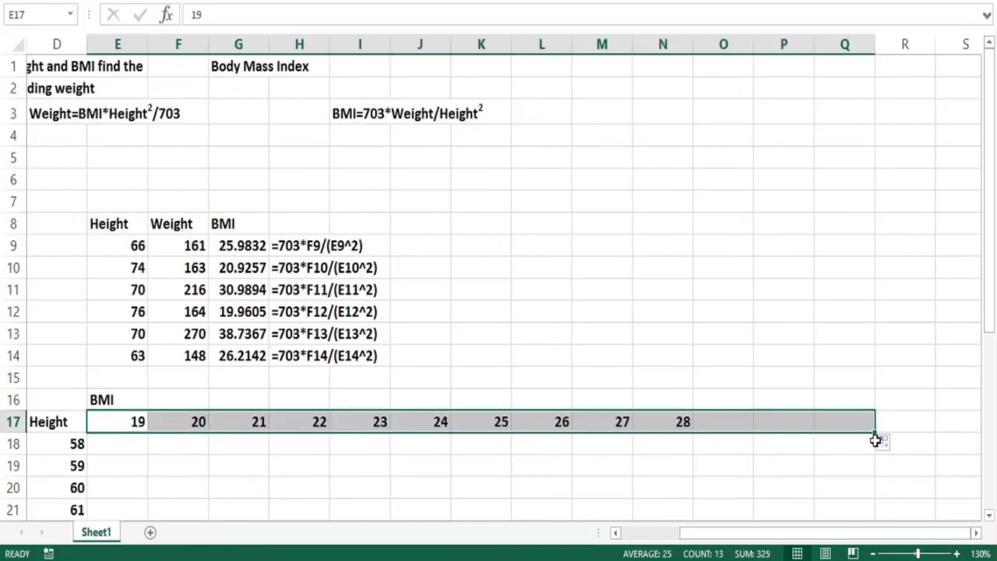
- Add the BMI value 32 in R17 at the end of the series
left_click(898, 424)
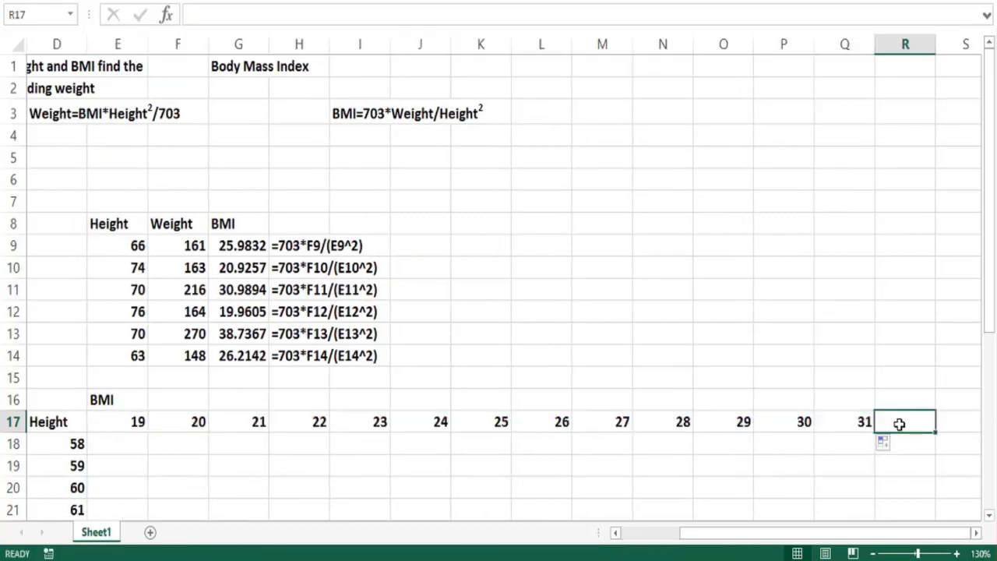
type("32")
key("Left")
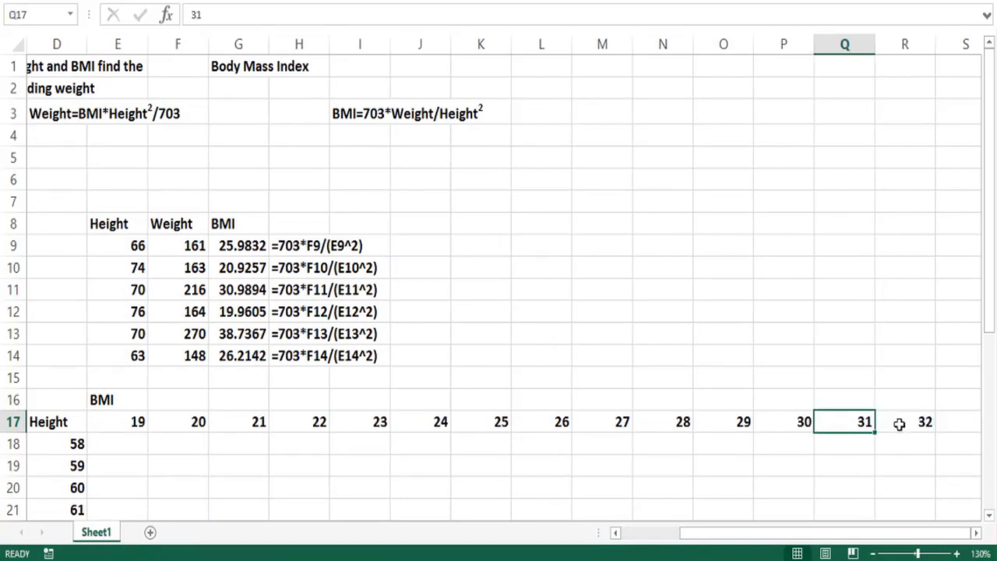
- Highlight the weight formula text in D3:F3 with a golden-yellow fill
left_click(56, 115)
left_click_drag(56, 116, 159, 116)
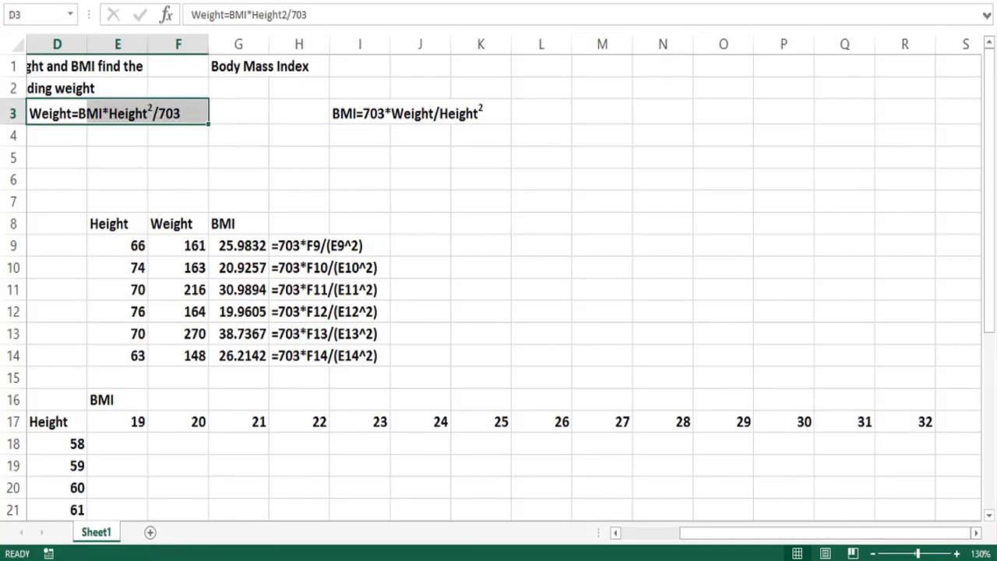
left_click(255, 150)
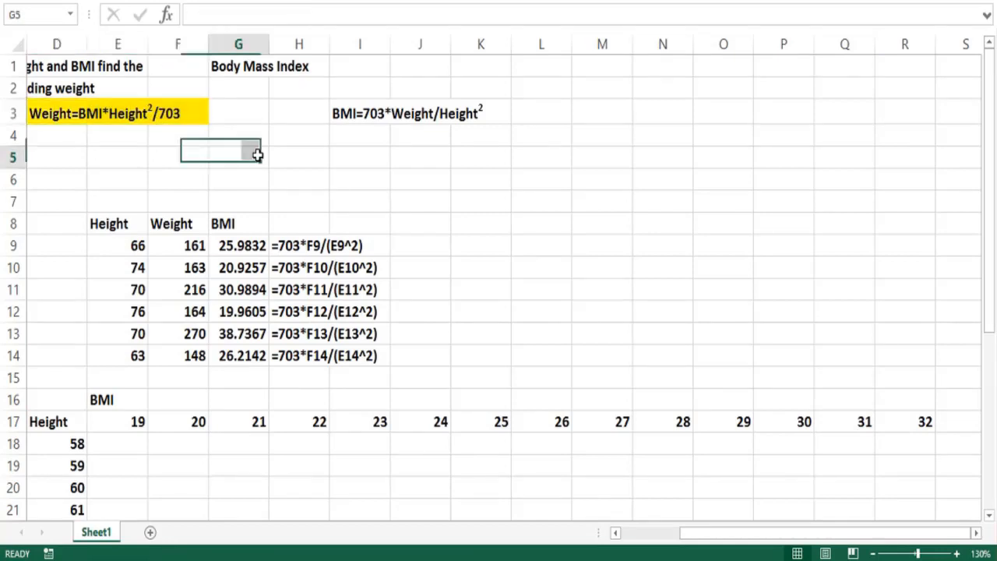
- Enter the weight formula =E$17*$D18^2/703 in E18, with the BMI row and the height column locked
left_click(121, 444)
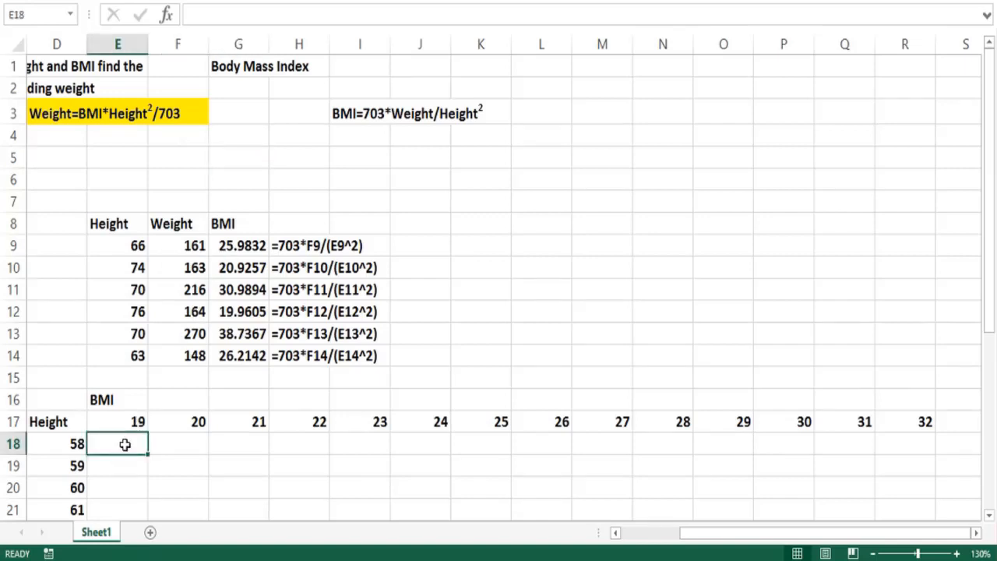
type("=")
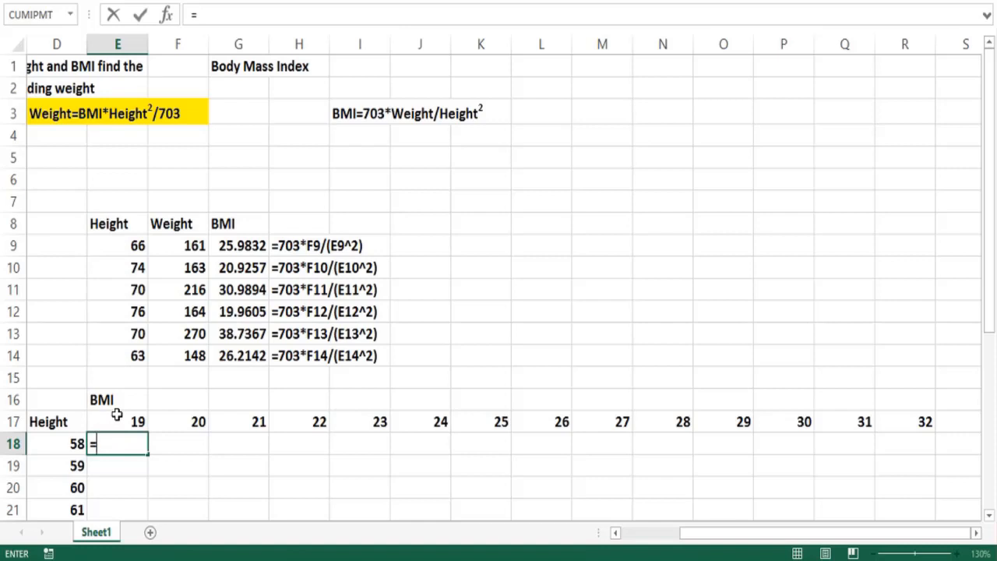
left_click(117, 415)
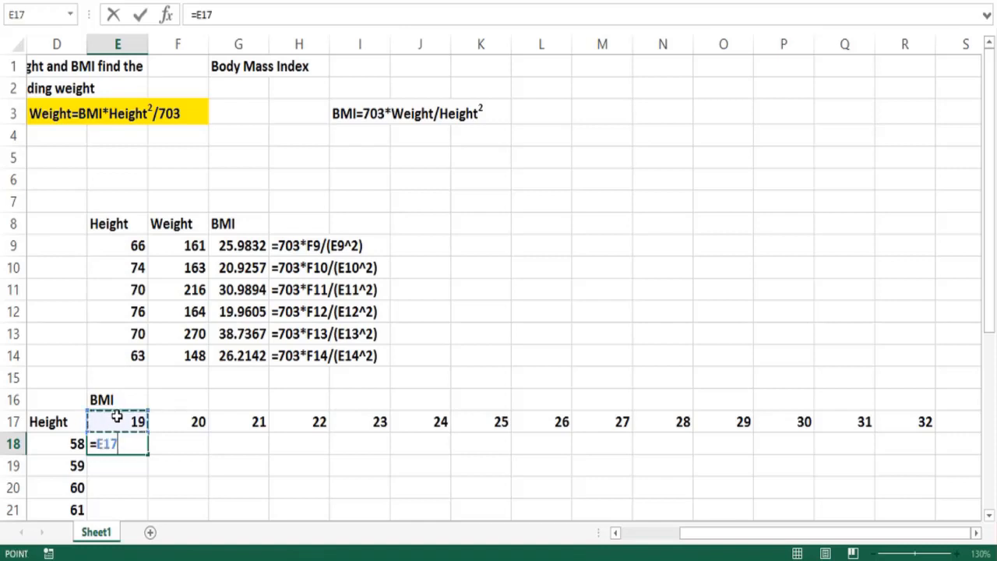
key("F4")
key("F4")
type("*")
left_click(70, 443)
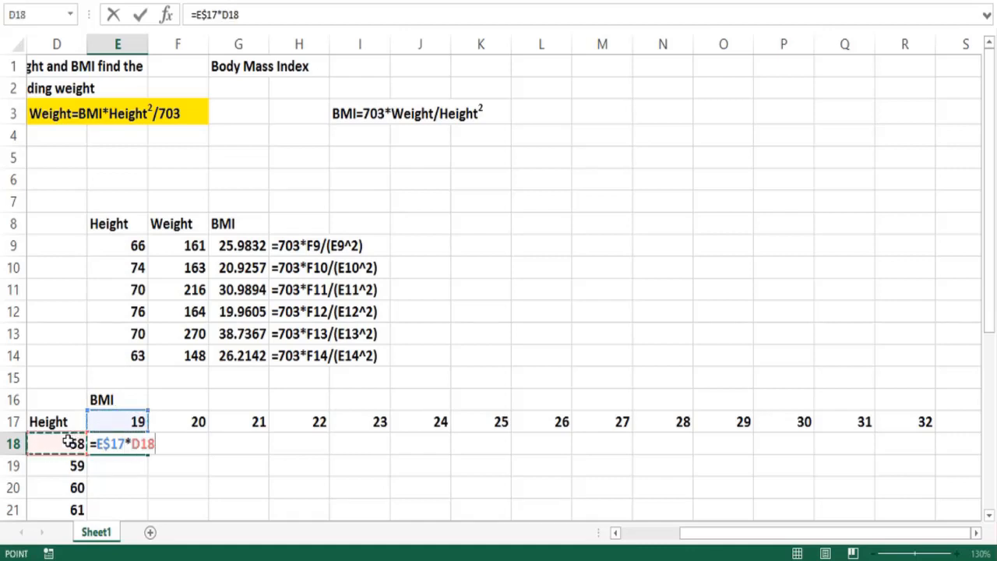
key("F4")
key("F4")
key("F4")
type("^2")
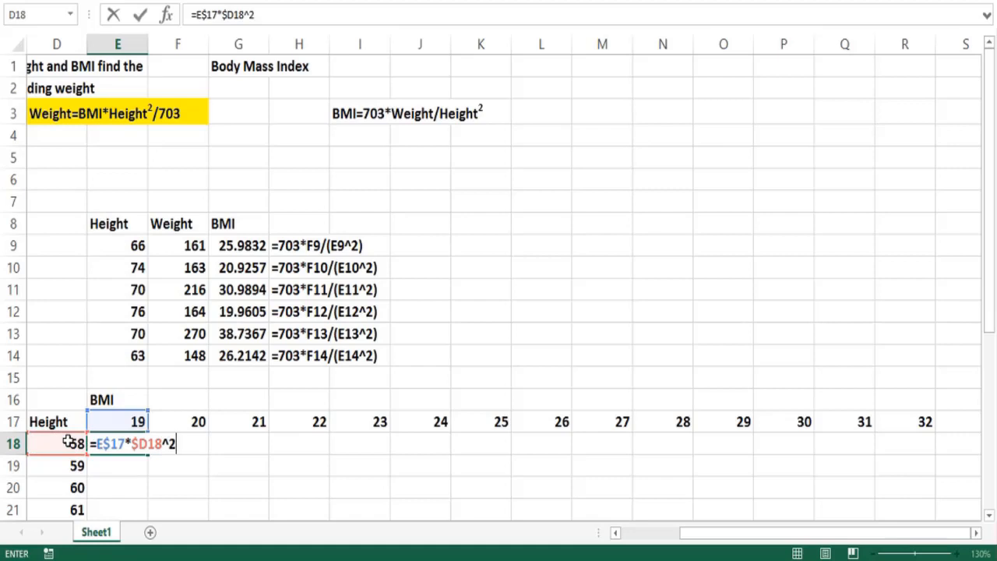
type("/703")
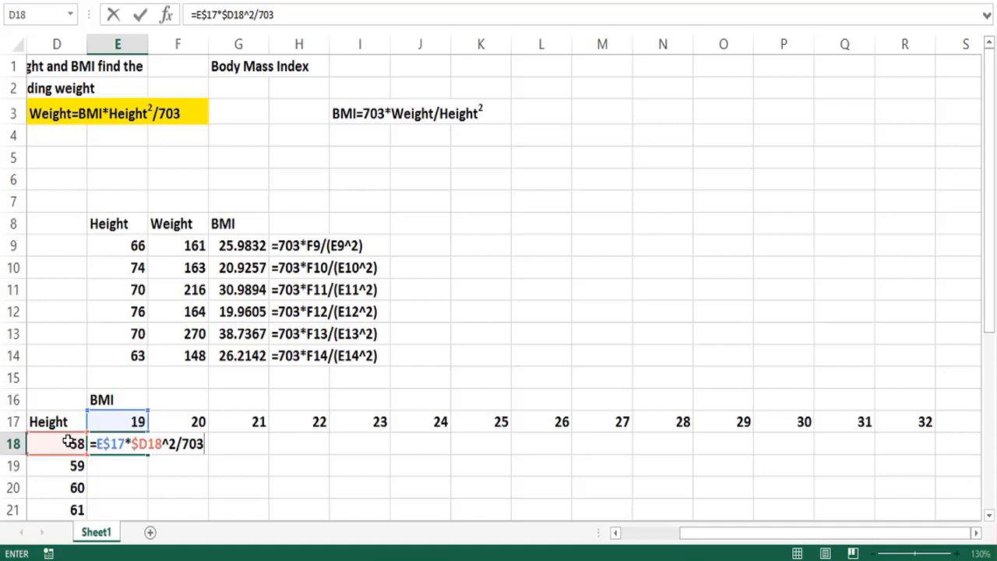
key("Return")
key("Up")
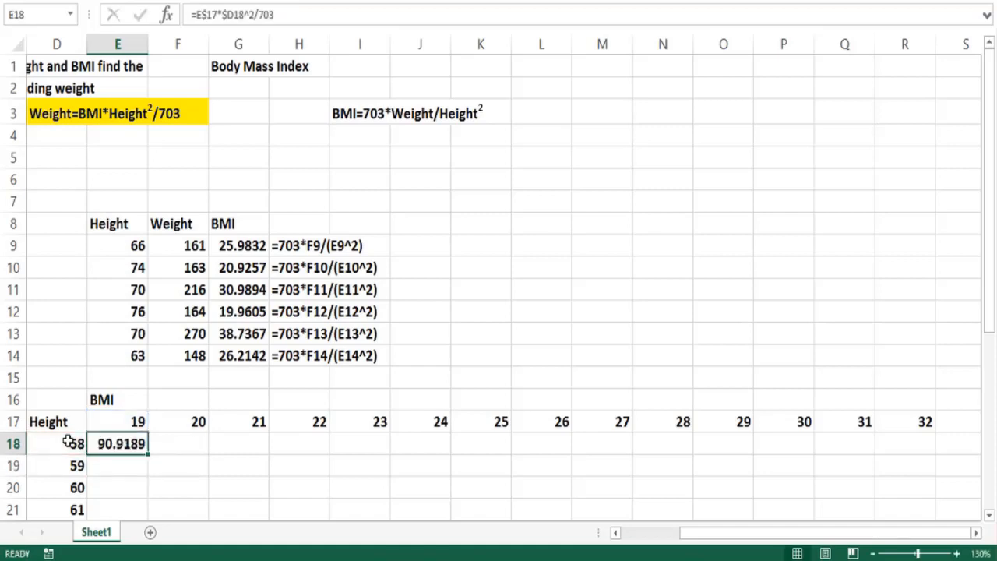
- Copy the weight formula from E18 to the whole table range E18:R34
key("ctrl+c")
key("shift+Right")
key("shift+Right")
key("shift+Right")
key("shift+Right")
key("shift+Right")
key("shift+Right")
key("shift+Right")
key("shift+Right")
key("shift+Right")
key("shift+Right")
key("shift+Right")
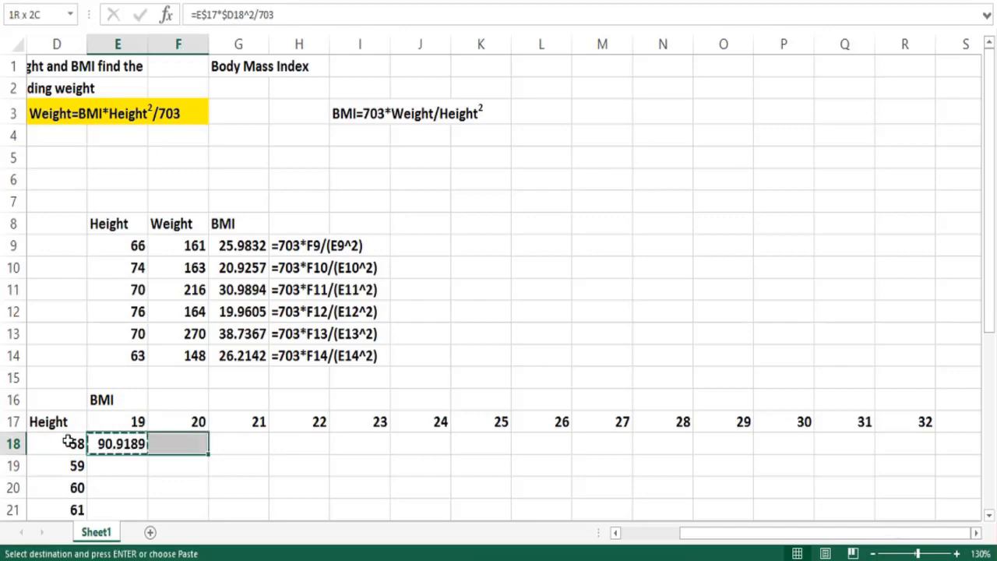
key("shift+Right")
key("shift+Right")
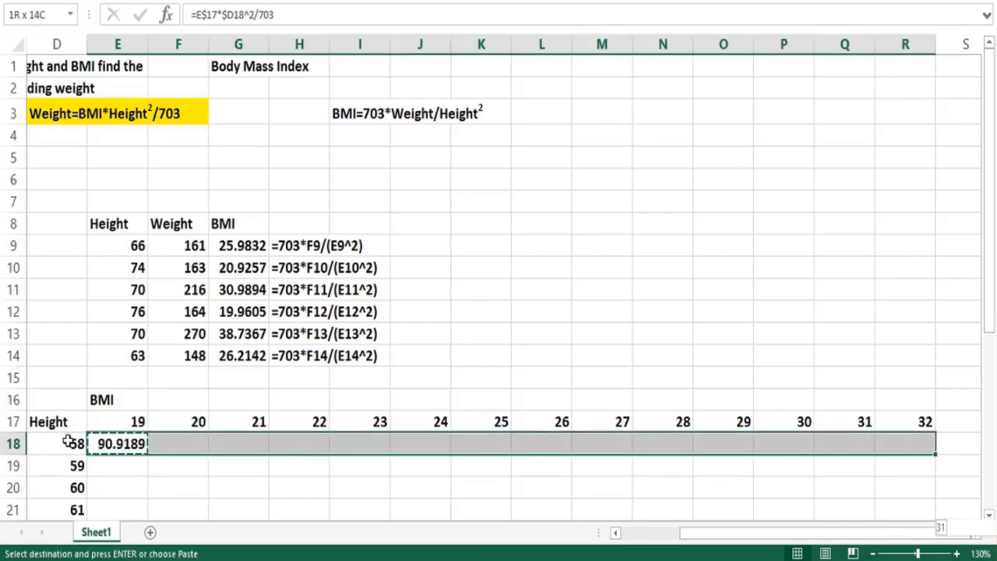
key("ctrl+shift+Down")
key("ctrl+shift+Up")
key("shift+Down")
key("shift+Down")
key("shift+Down")
key("shift+Down")
key("shift+Down")
key("shift+Down")
key("shift+Down")
key("shift+Down")
key("shift+Down")
key("shift+Down")
key("shift+Down")
key("shift+Down")
key("shift+Down")
key("shift+Down")
key("shift+Down")
key("shift+Down")
key("shift+Down")
key("shift+Down")
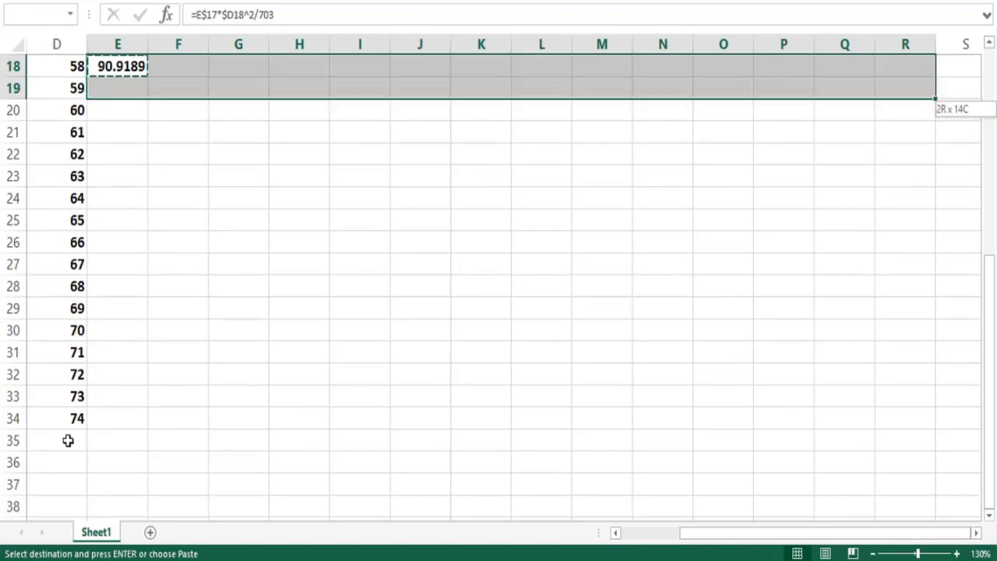
key("shift+Up")
key("shift+Up")
key("shift+Up")
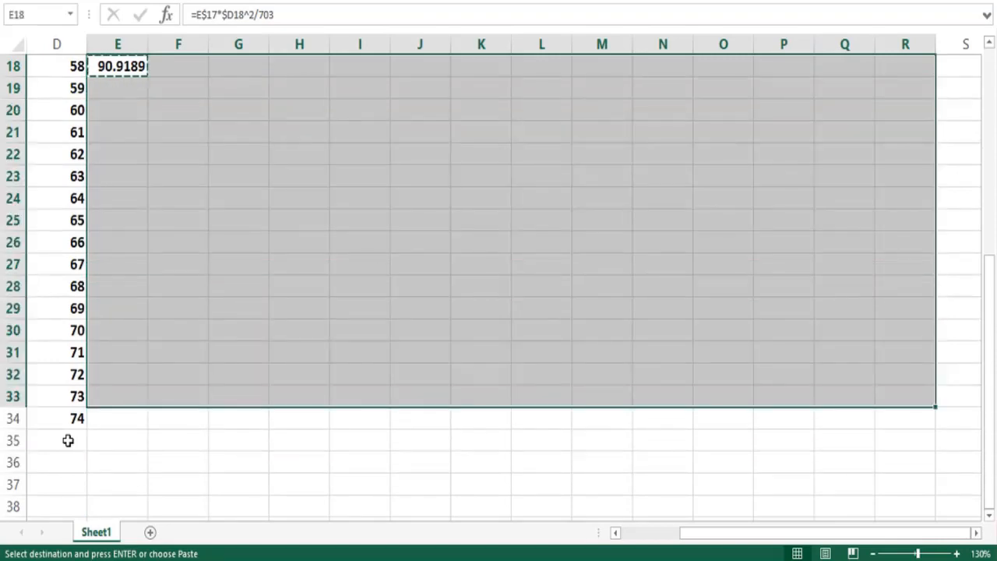
key("shift+Down")
key("ctrl+v")
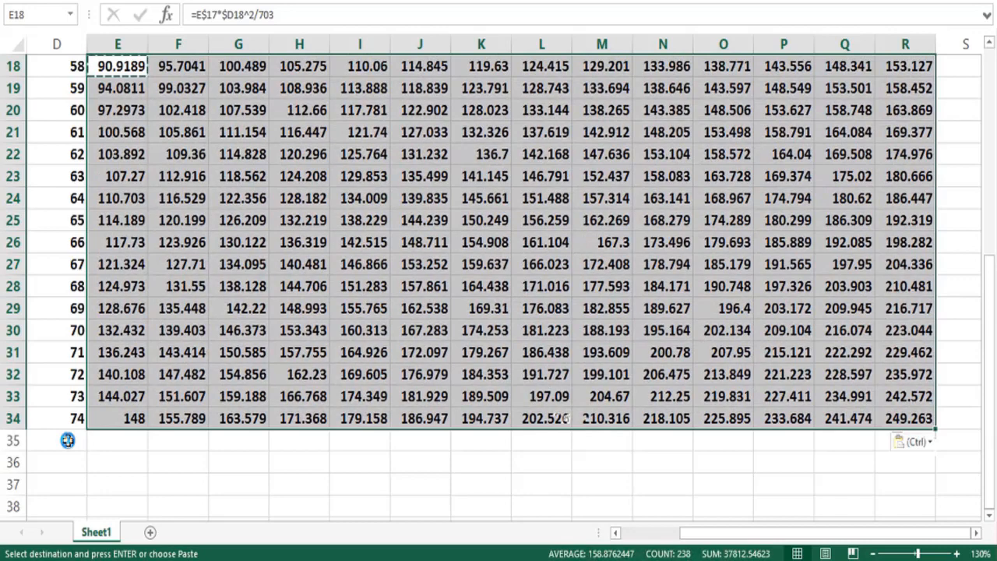
left_click(115, 418)
left_click(187, 414)
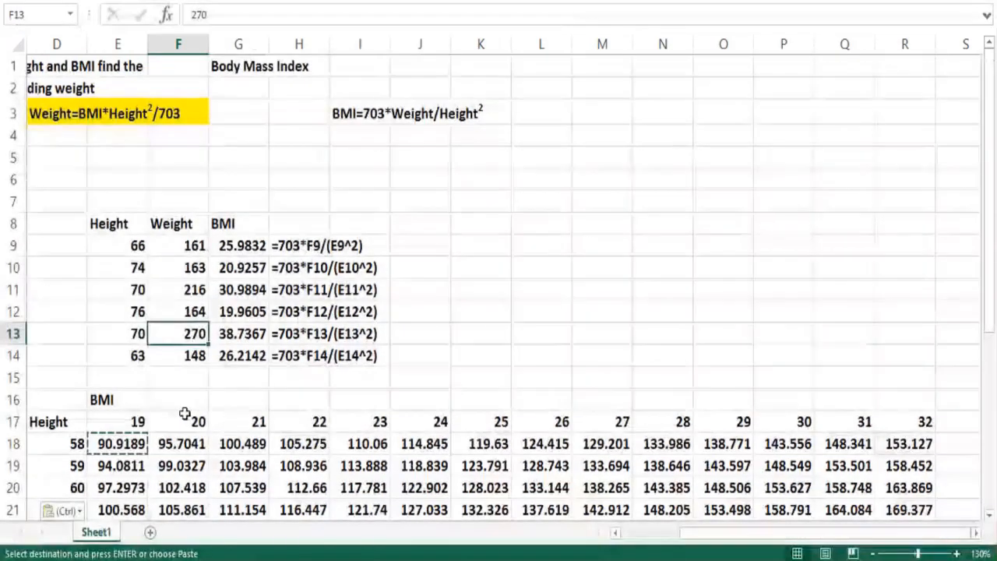
left_click(128, 441)
key("Escape")
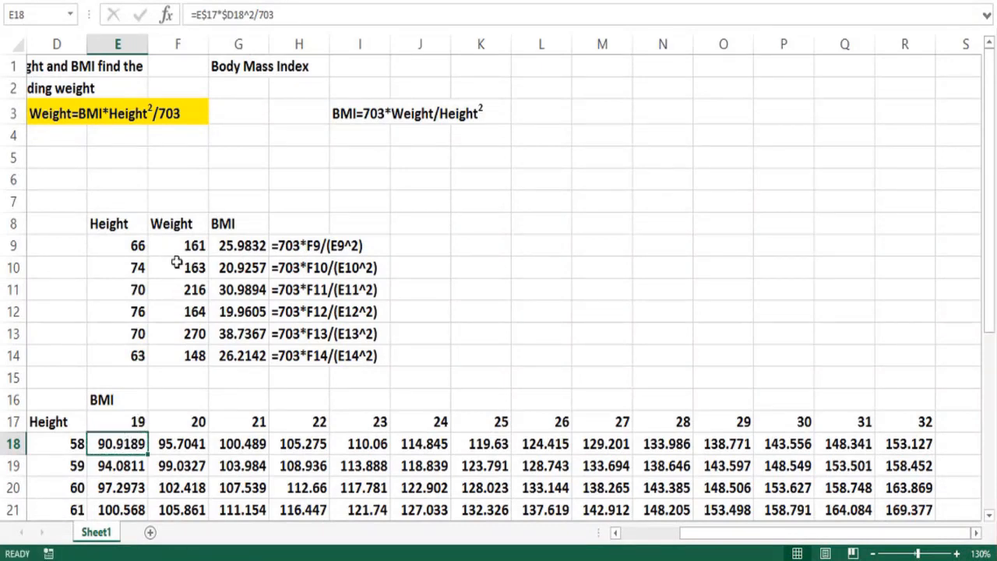
- Enter the sample rounding formula =ROUND(77.7,0) in the empty cell H6
left_click(301, 178)
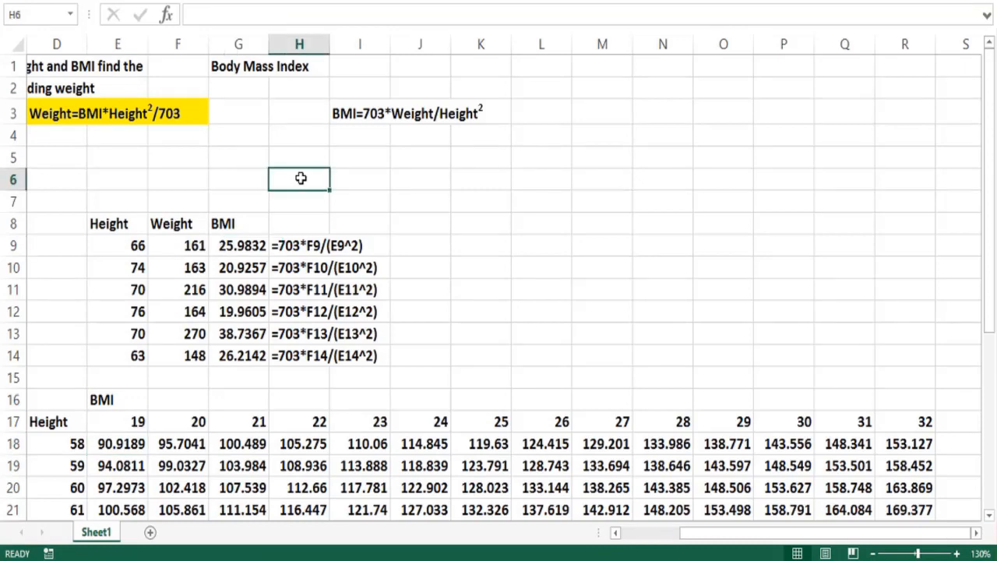
type("=RO")
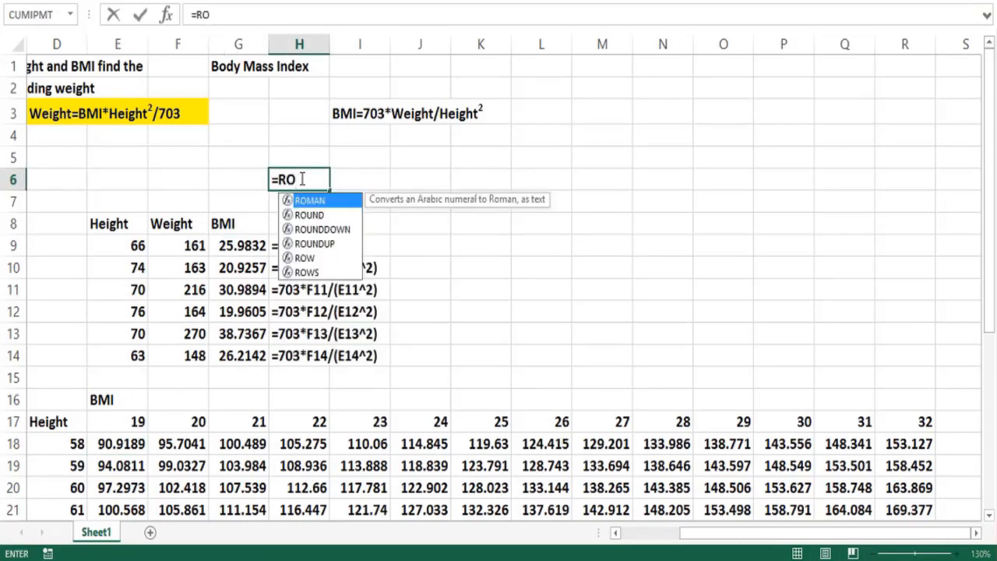
type("UND(")
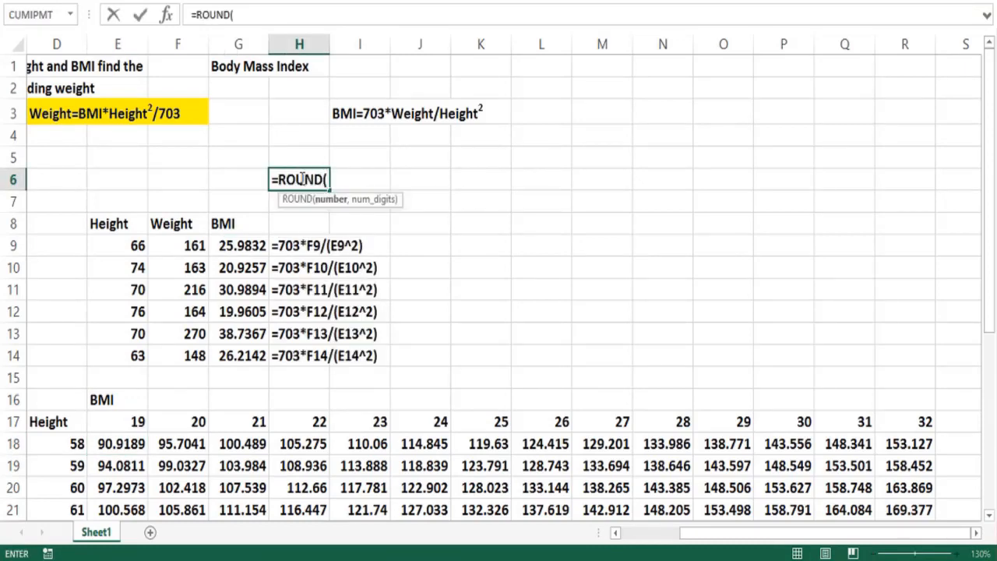
type("77.7,0")
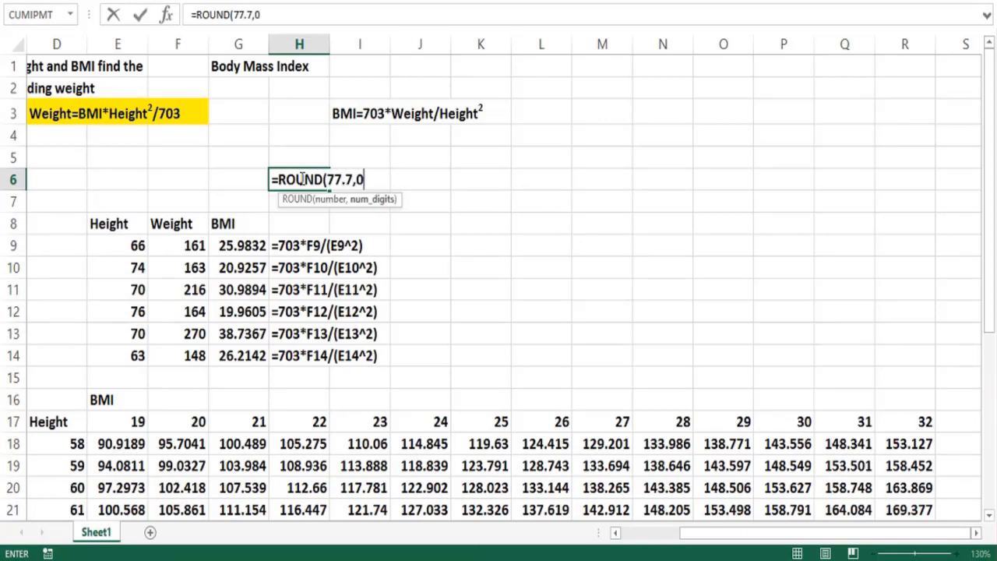
key("Return")
- Change the number being rounded in the H6 sample formula to 77.2
left_click(304, 178)
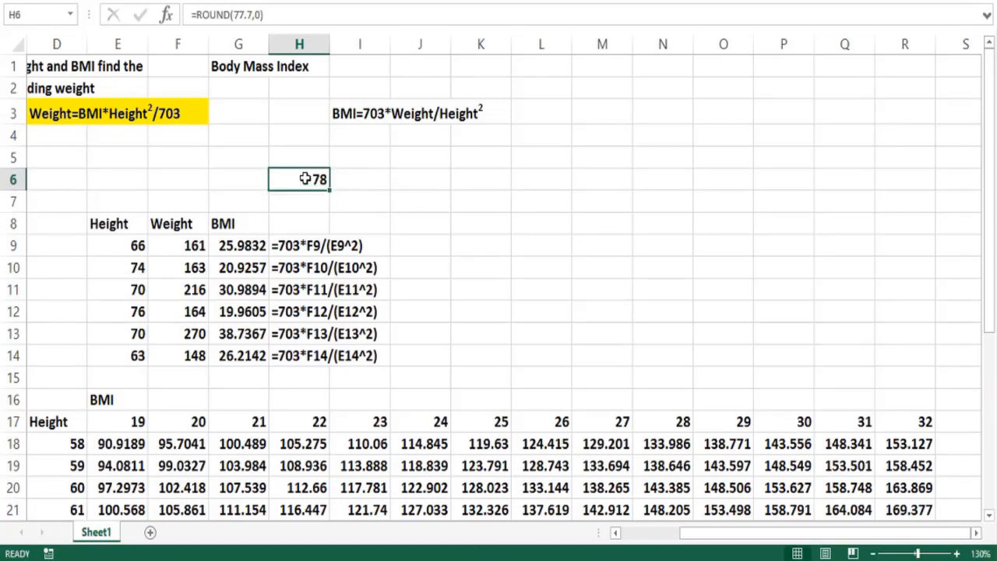
left_click(244, 14)
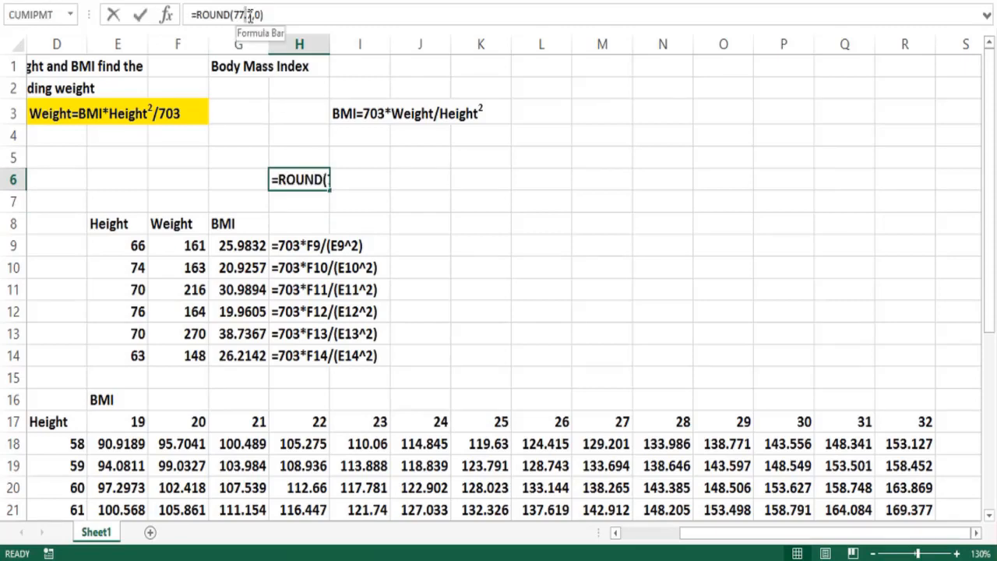
left_click(251, 14)
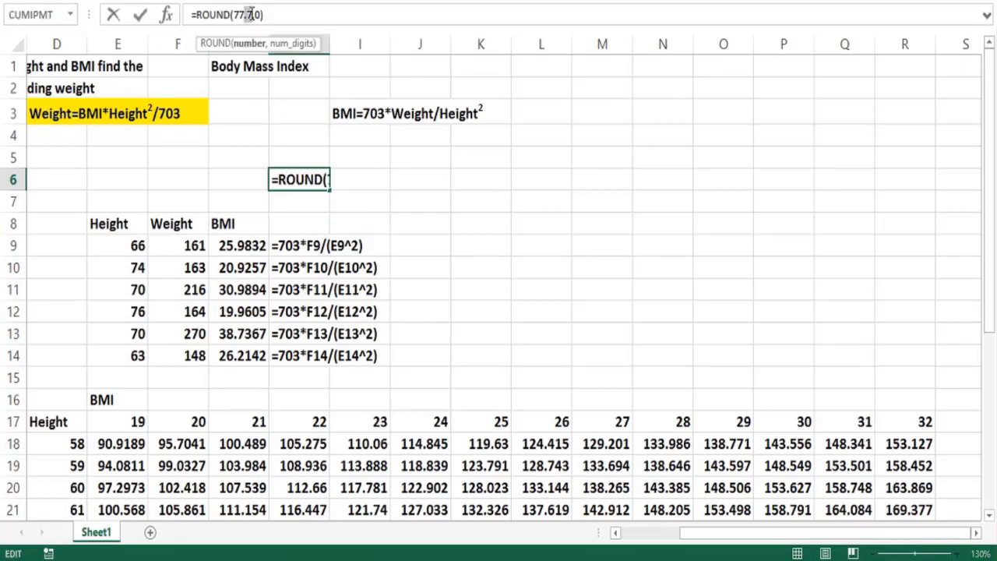
type("2")
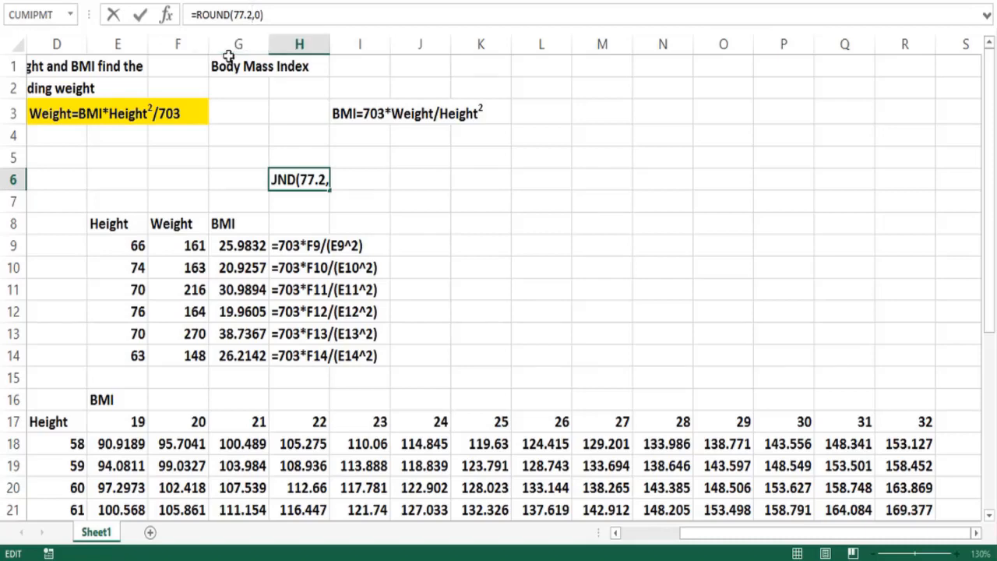
key("Return")
key("Return")
- Wrap the weight formula in E18 in ROUND with 0 digits, giving =ROUND(E$17*$D18^2/703,0)
key("Down")
key("Down")
key("Down")
key("Down")
key("Down")
key("Down")
key("Down")
key("Down")
key("Down")
key("Down")
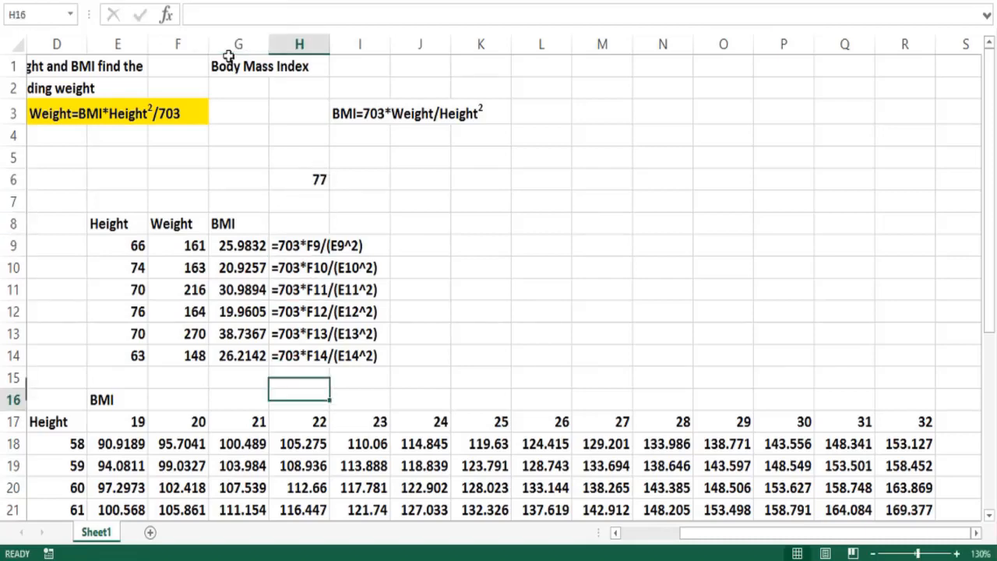
key("Left")
key("Left")
key("Left")
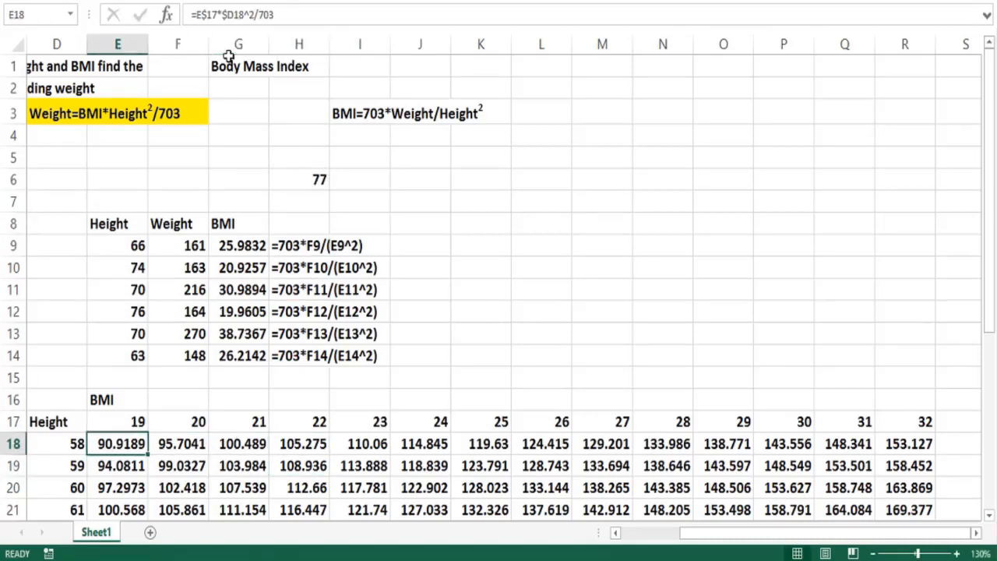
key("F2")
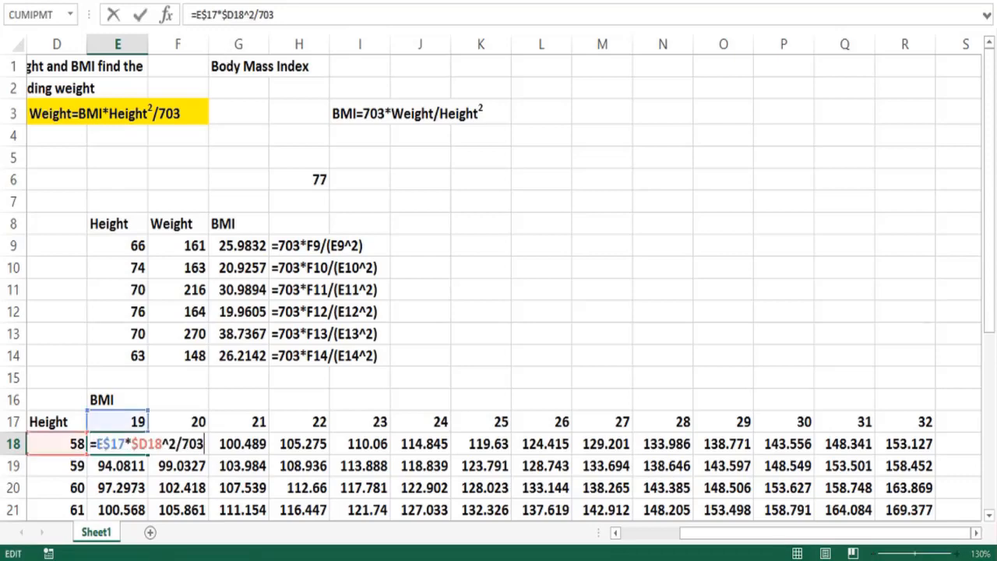
left_click(196, 14)
type("round(")
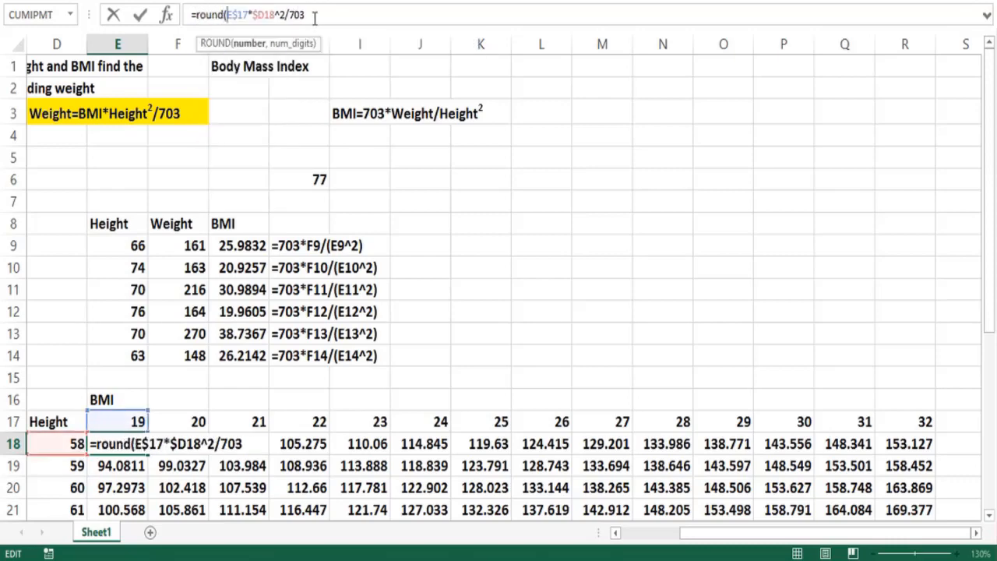
type(",")
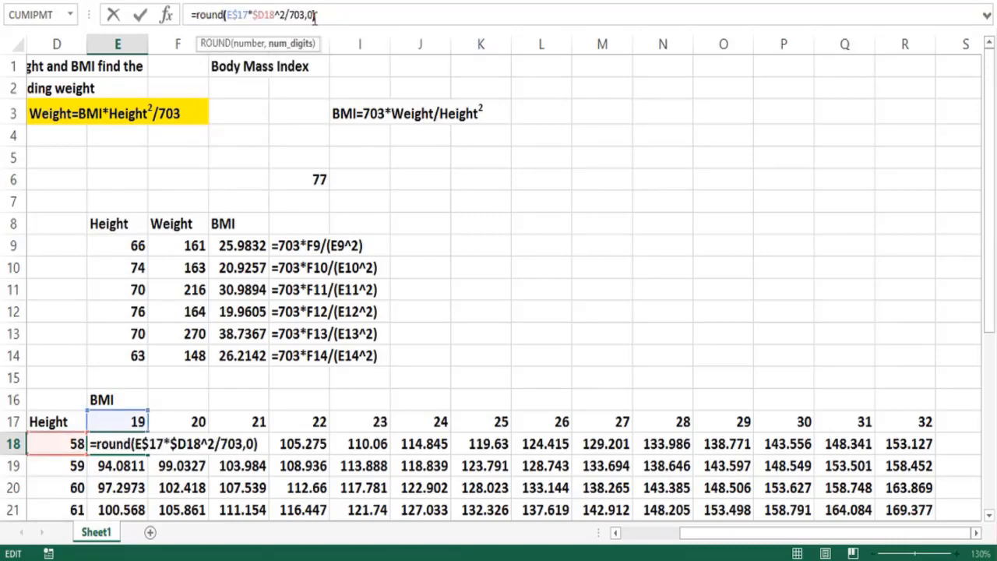
type("0)")
key("Return")
key("Up")
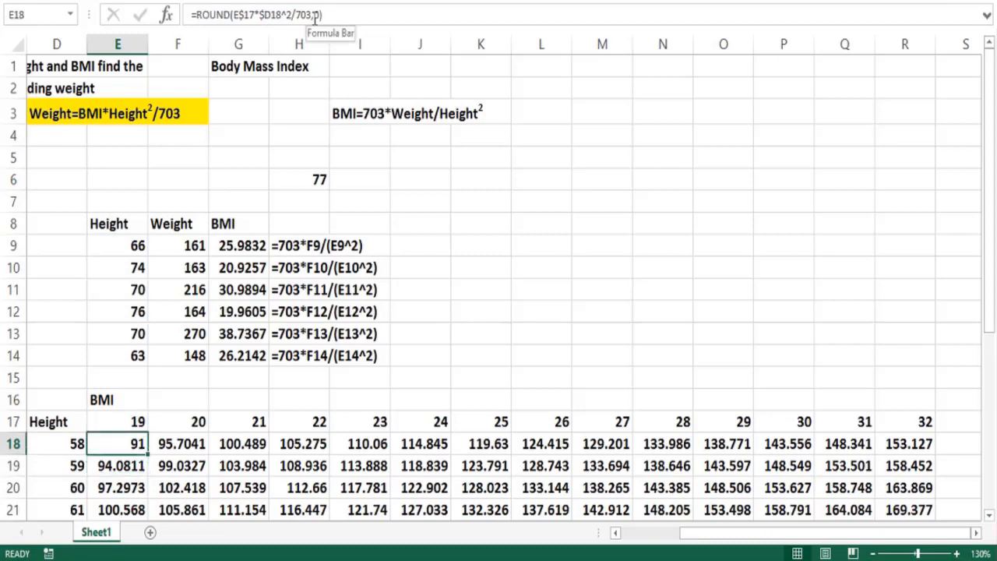
- Copy the rounded weight formula from E18 to the whole table range E18:R34
key("ctrl+c")
key("shift+Right")
key("shift+Right")
key("shift+Right")
key("shift+Right")
key("shift+Right")
key("shift+Right")
key("shift+Right")
key("shift+Right")
key("shift+Right")
key("shift+Right")
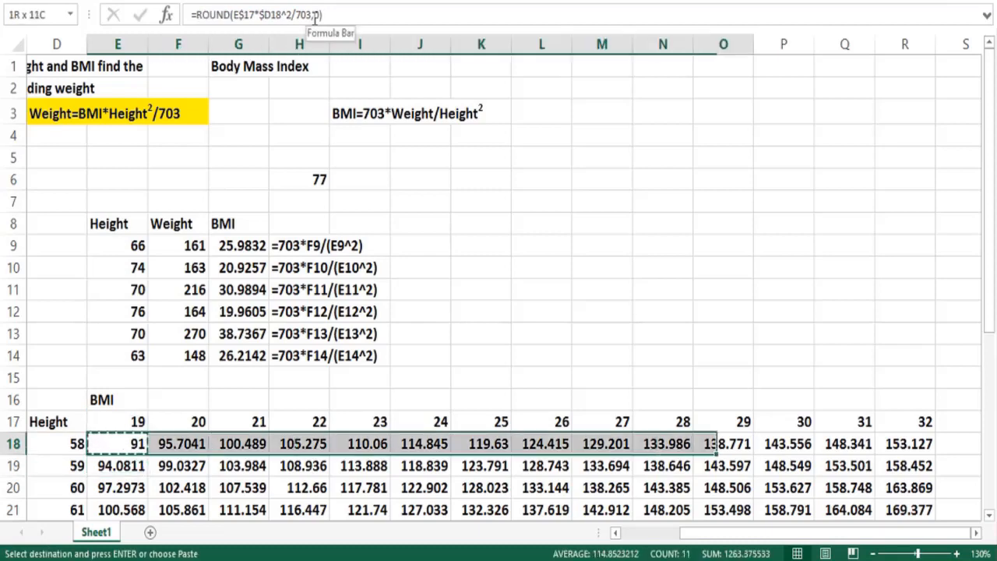
key("shift+Right")
key("shift+Right")
key("shift+Right")
key("shift+Down")
key("shift+Down")
key("shift+Down")
key("shift+Down")
key("shift+Down")
key("shift+Down")
key("shift+Down")
key("shift+Down")
key("shift+Down")
key("shift+Down")
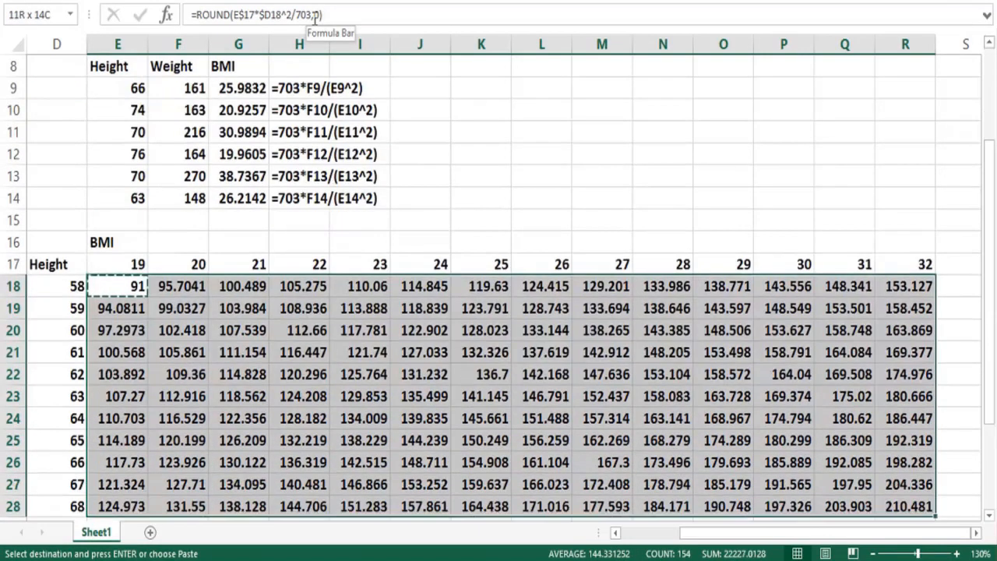
key("shift+Down")
key("shift+Down")
key("shift+Down")
key("shift+Down")
key("shift+Down")
key("shift+Down")
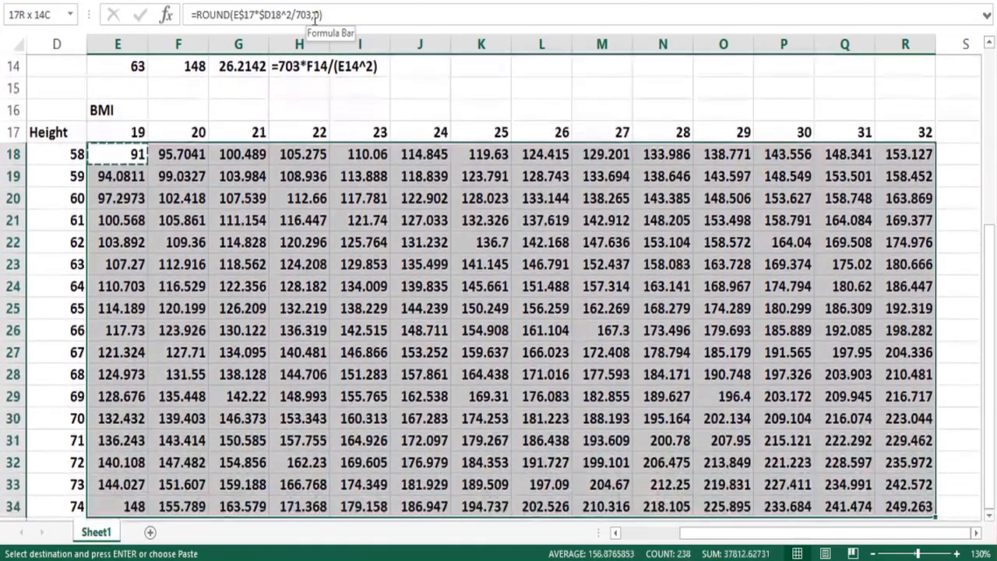
key("ctrl+v")
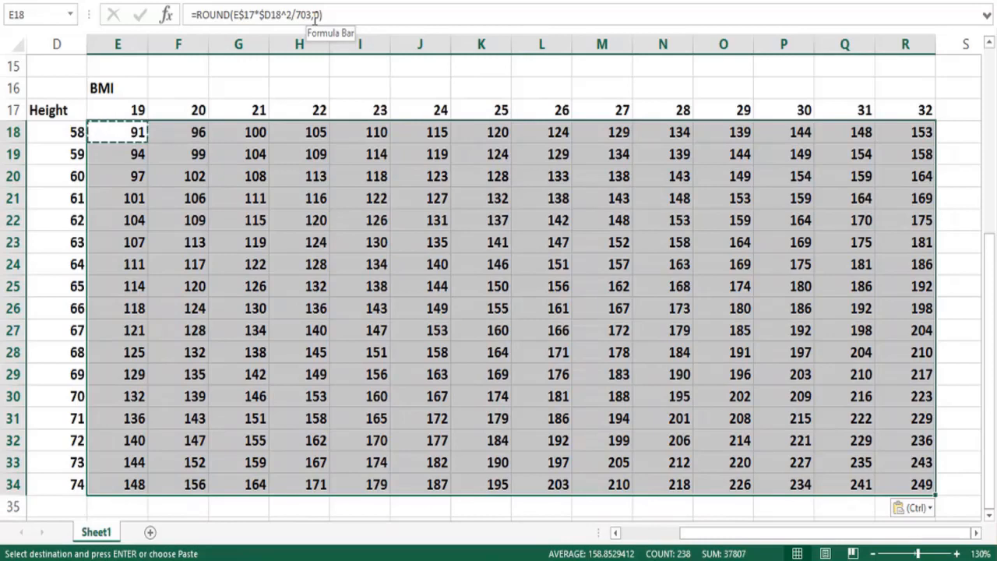
key("Escape")
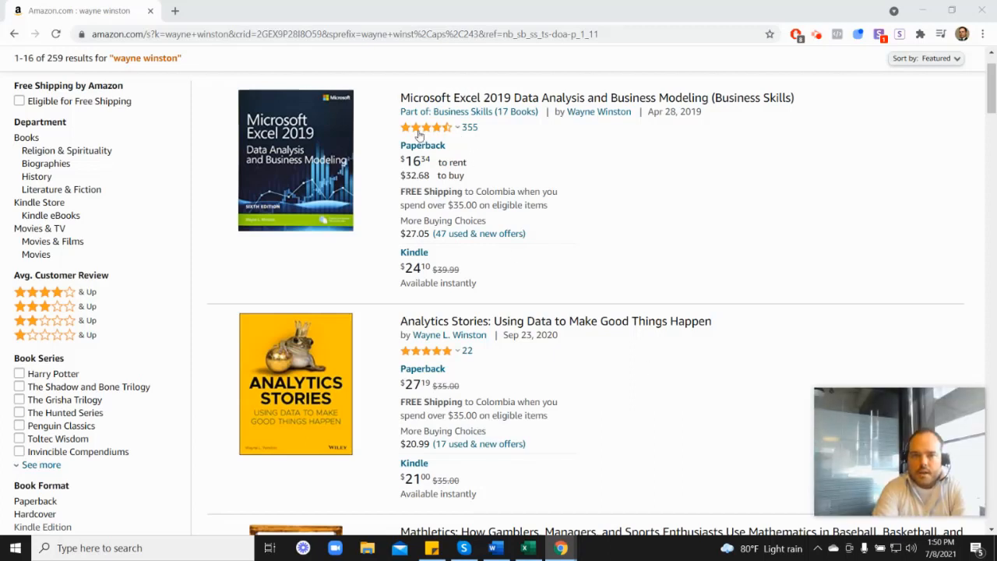
- Look through the author's books in the Amazon search results in Chrome, as far as Marketing Analytics: Data-Driven Techniques with Microsoft Excel
mouse_move(428, 135)
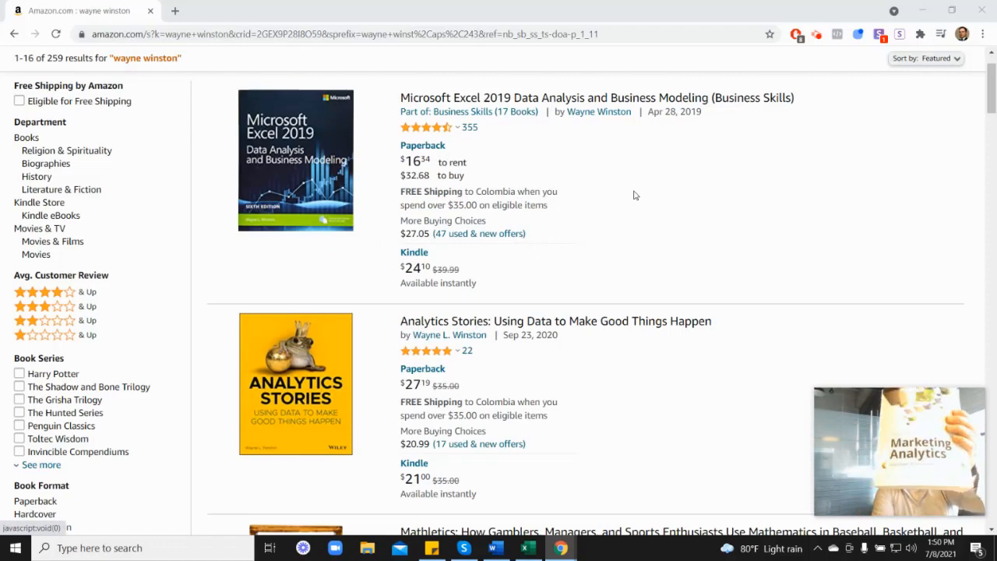
scroll(888, 320, "down", 6)
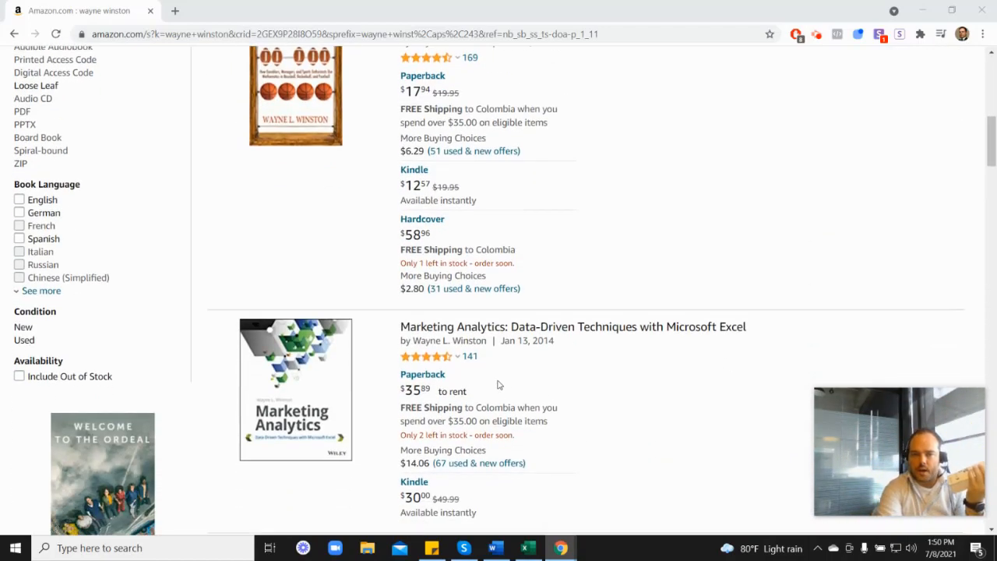
scroll(498, 384, "down", 1)
mouse_move(444, 291)
scroll(579, 296, "up", 3)
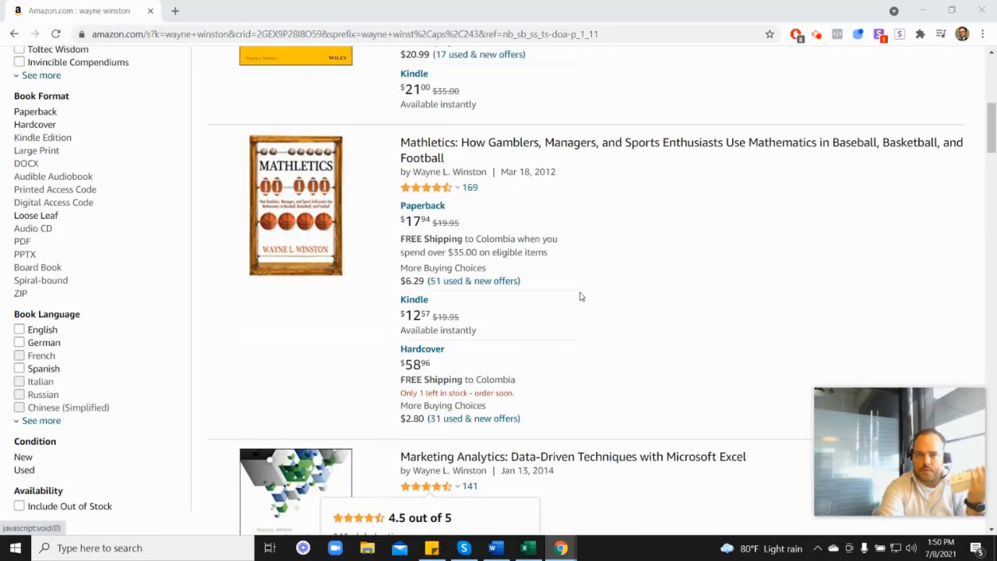
scroll(579, 296, "up", 3)
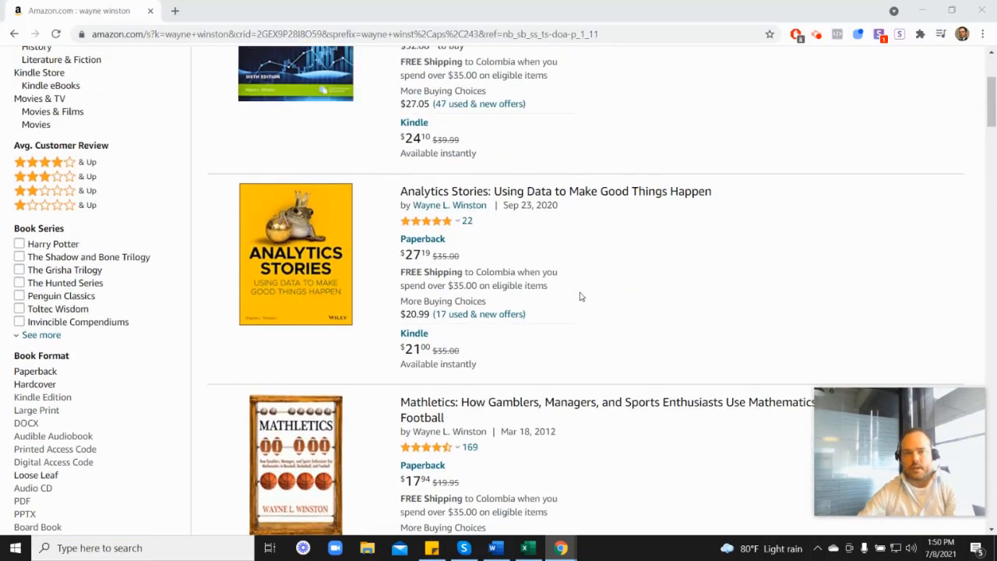